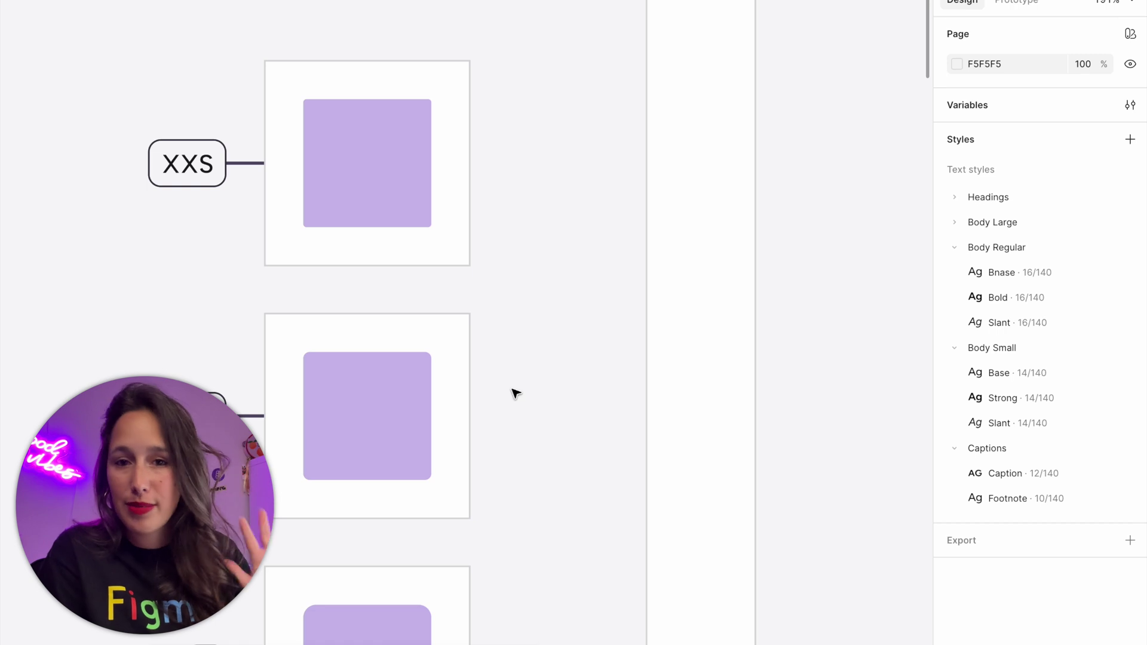
- Inspect the corner radii of the XXS, XS, S and next showcase squares
click(346, 203)
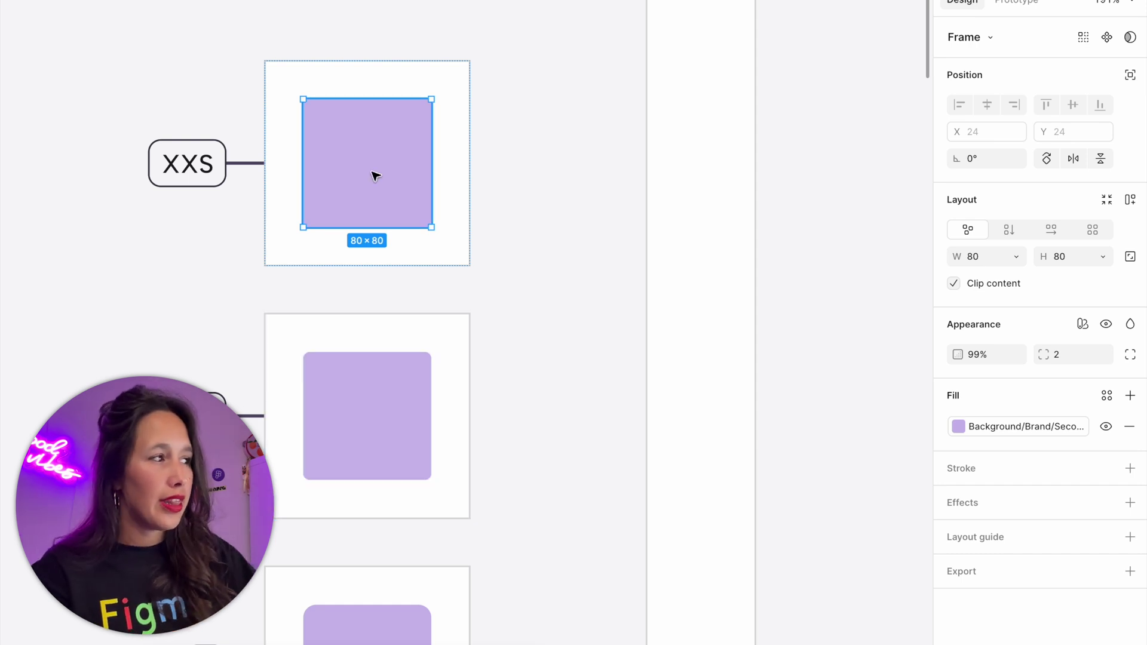
click(380, 415)
scroll(380, 414, down, 3)
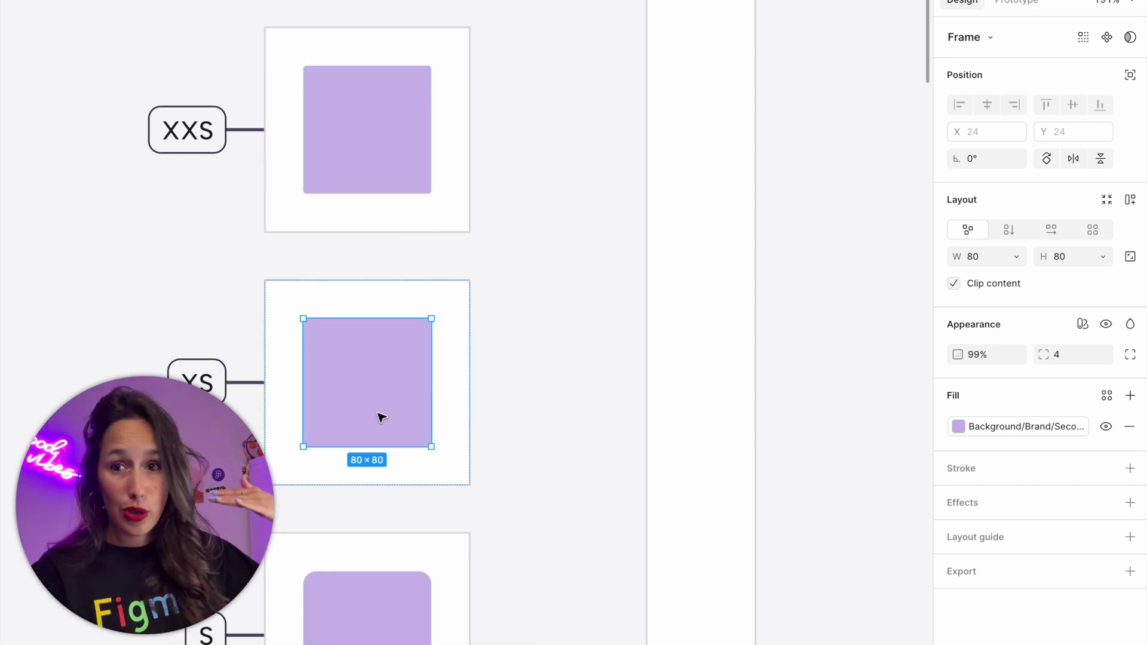
click(408, 454)
scroll(409, 453, down, 3)
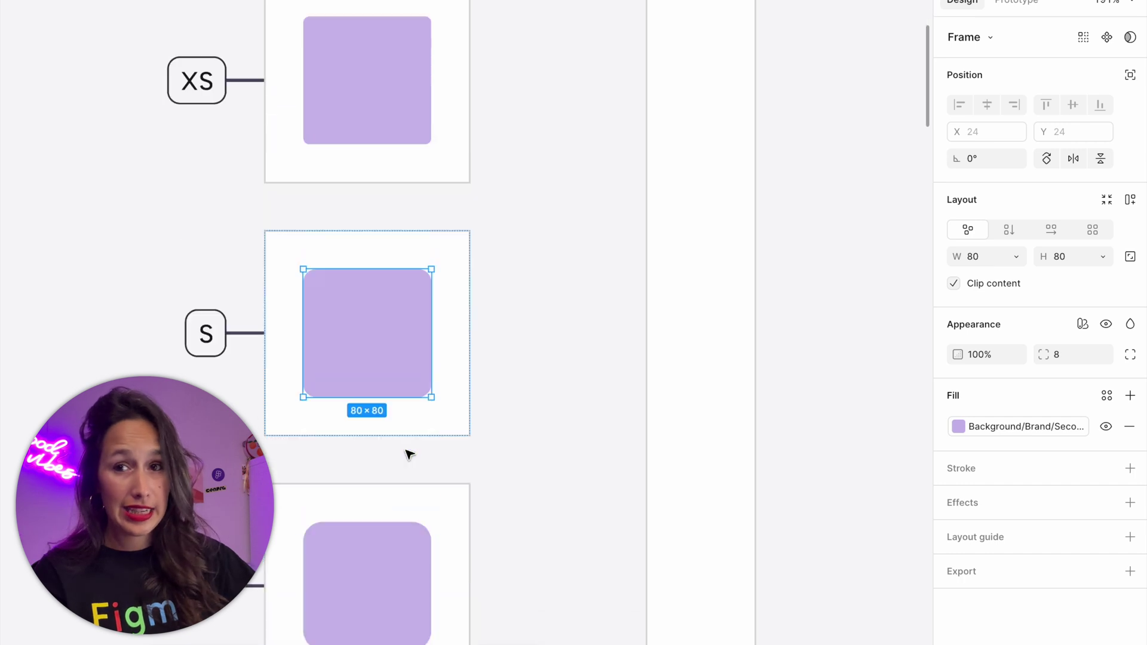
click(402, 544)
scroll(403, 541, down, 1)
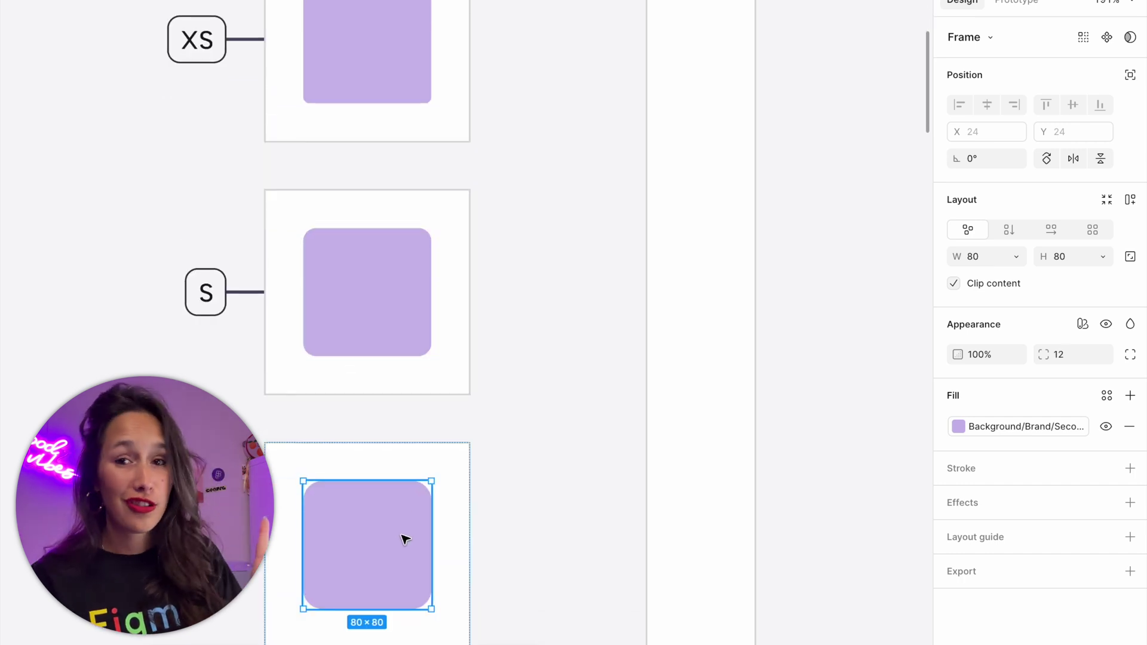
scroll(405, 540, down, 2)
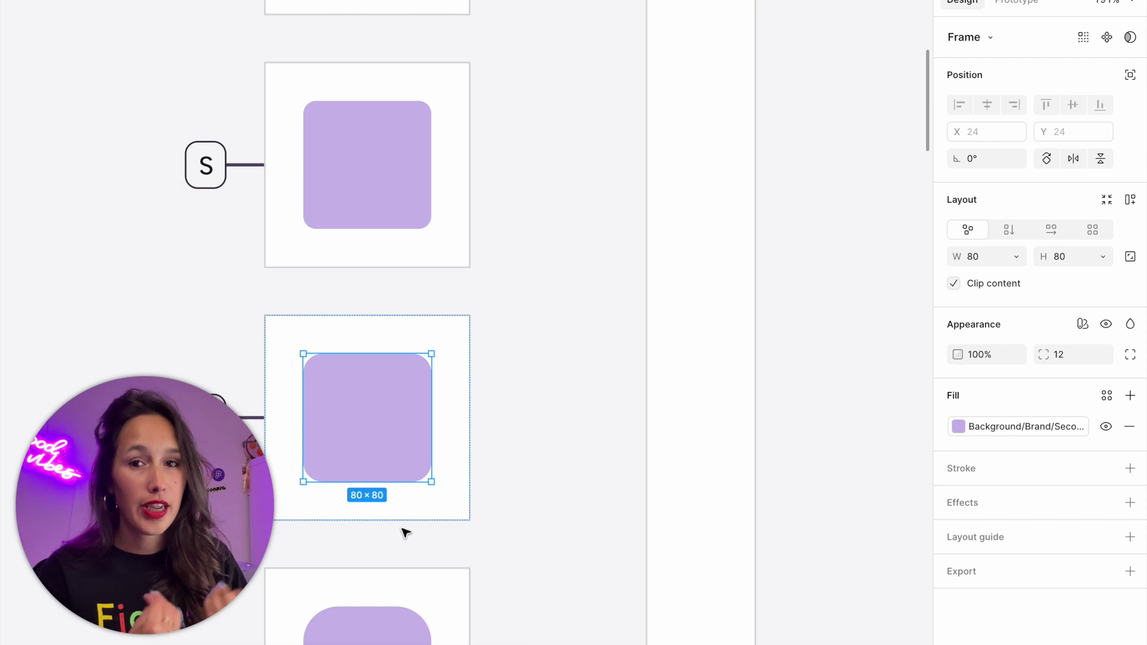
- Undo the last change and set the lower square's corner radius to 16
click(335, 207)
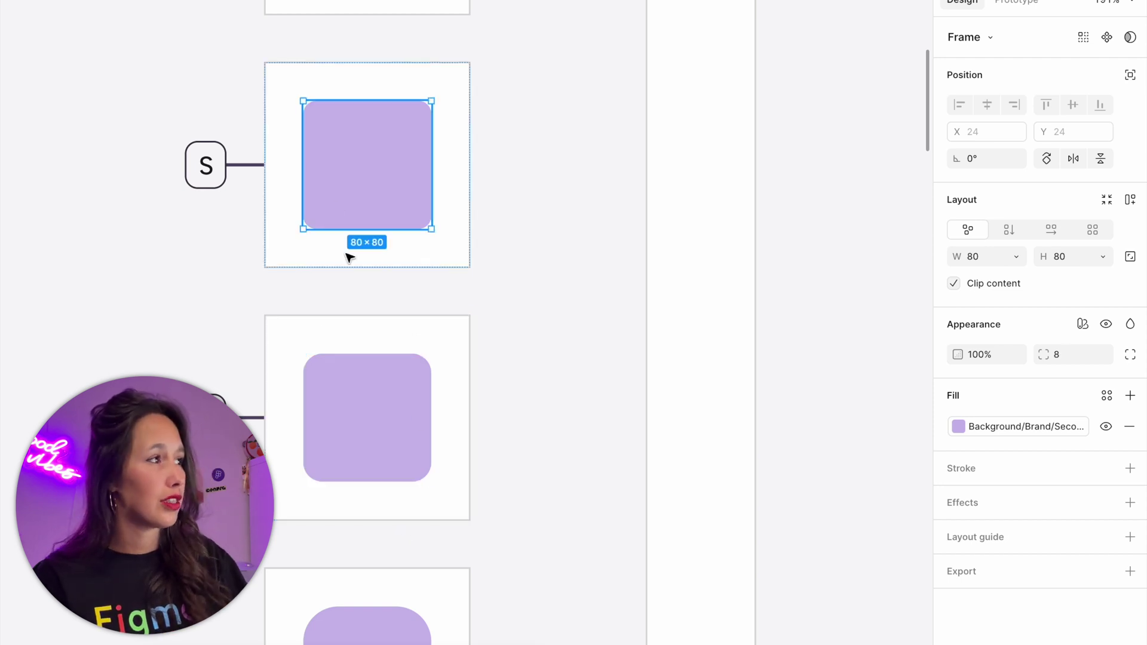
key(ctrl+z)
click(1077, 357)
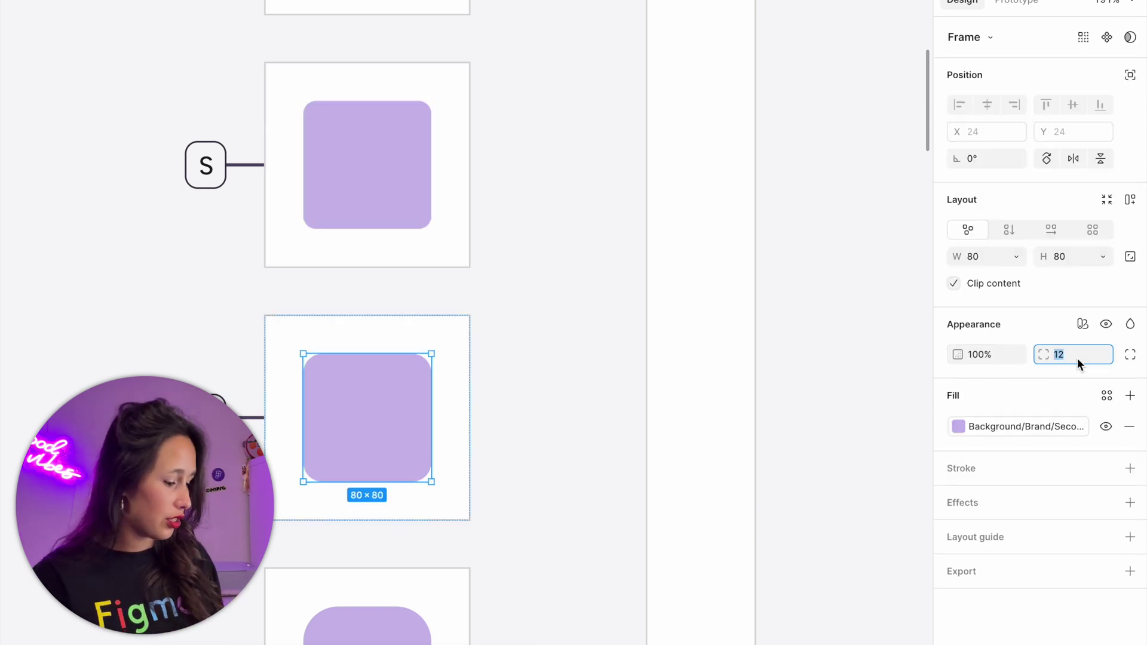
text(16)
key(Return)
click(647, 238)
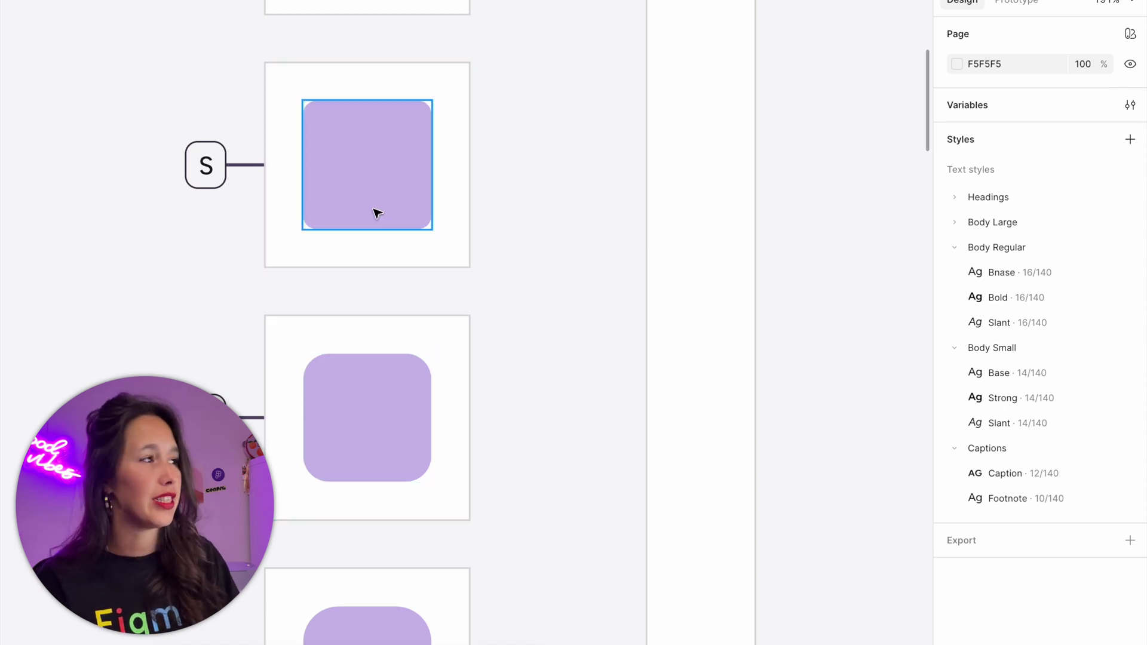
click(384, 456)
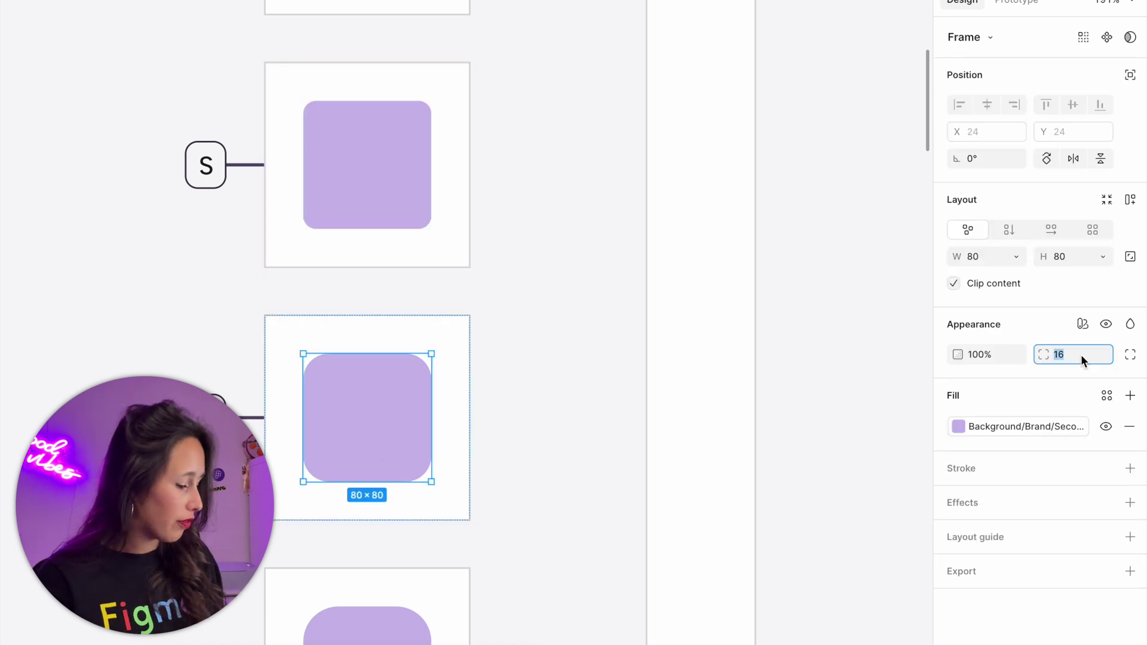
click(507, 336)
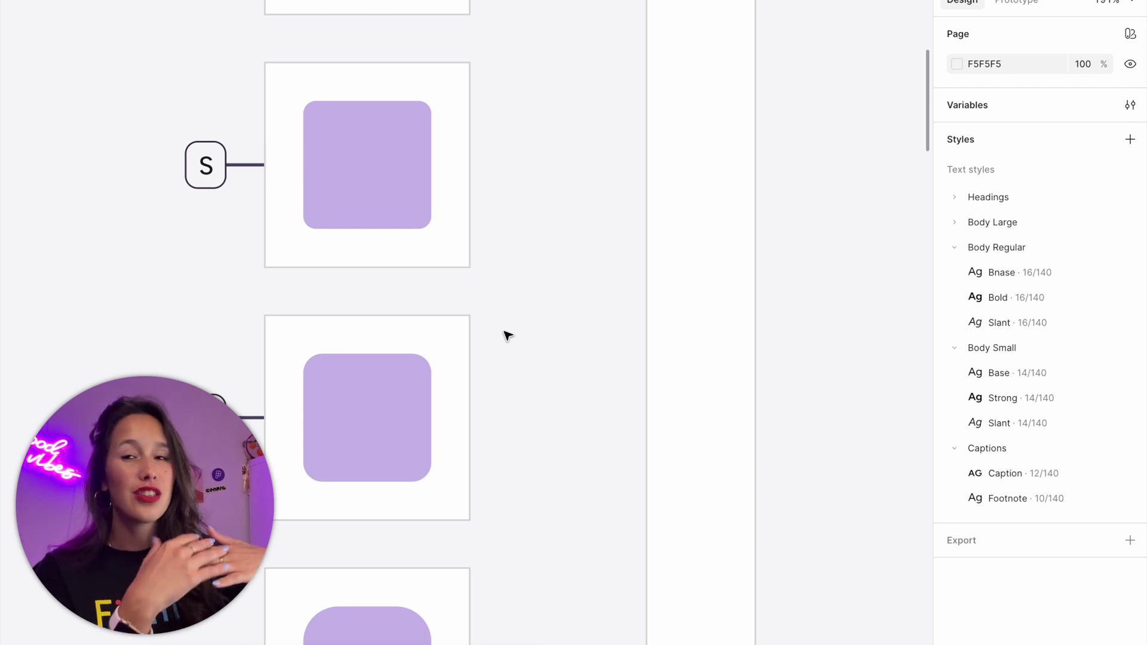
- Review the corner radii of the M square and the squares below it
click(425, 215)
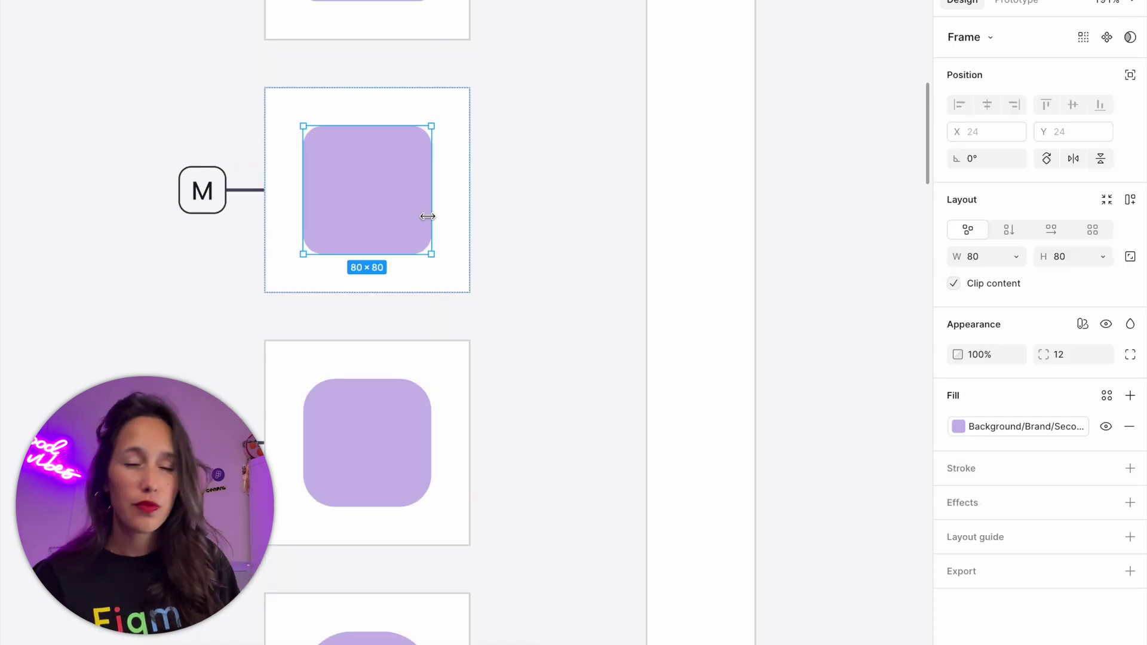
click(403, 408)
click(657, 342)
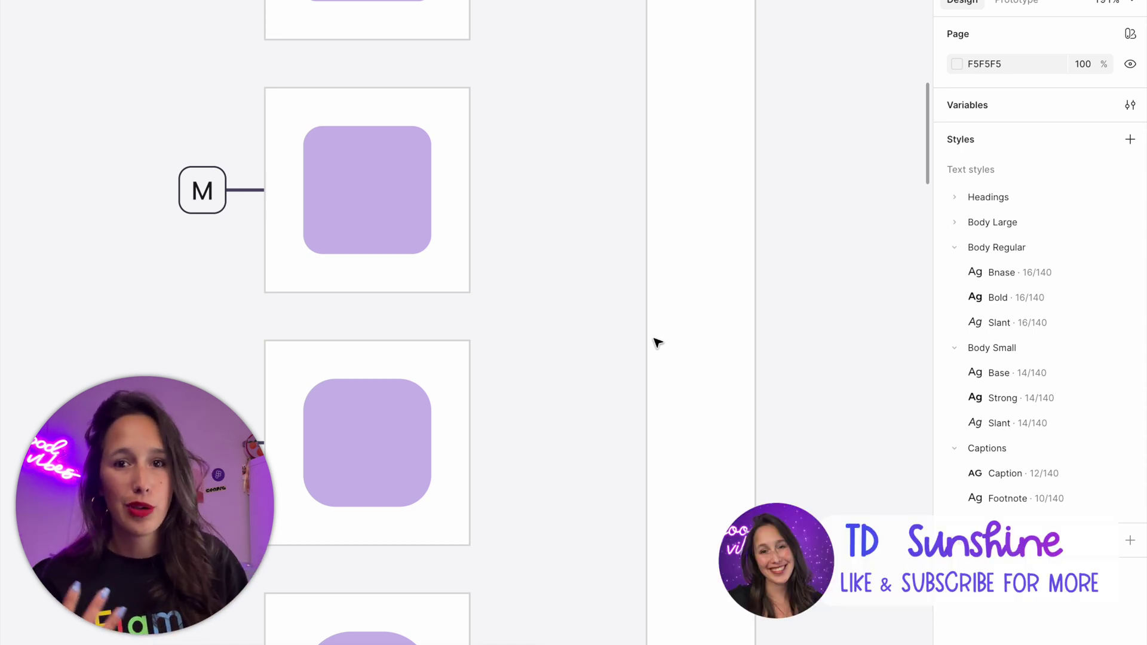
click(392, 230)
click(384, 418)
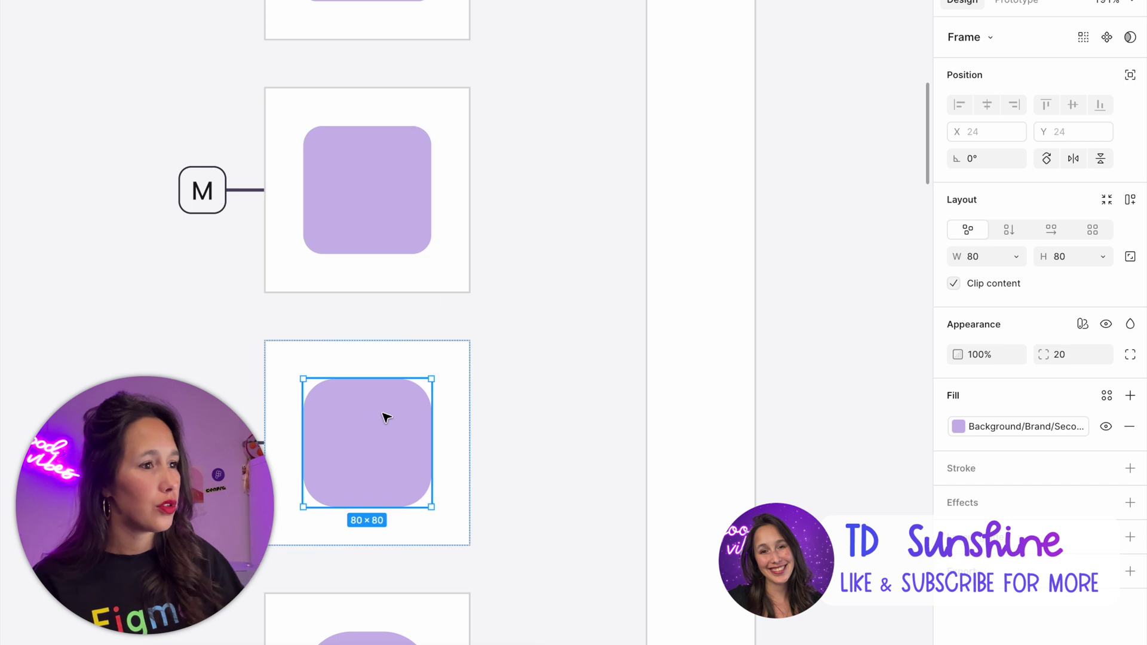
scroll(396, 400, down, 3)
click(388, 472)
scroll(558, 415, down, 3)
click(563, 417)
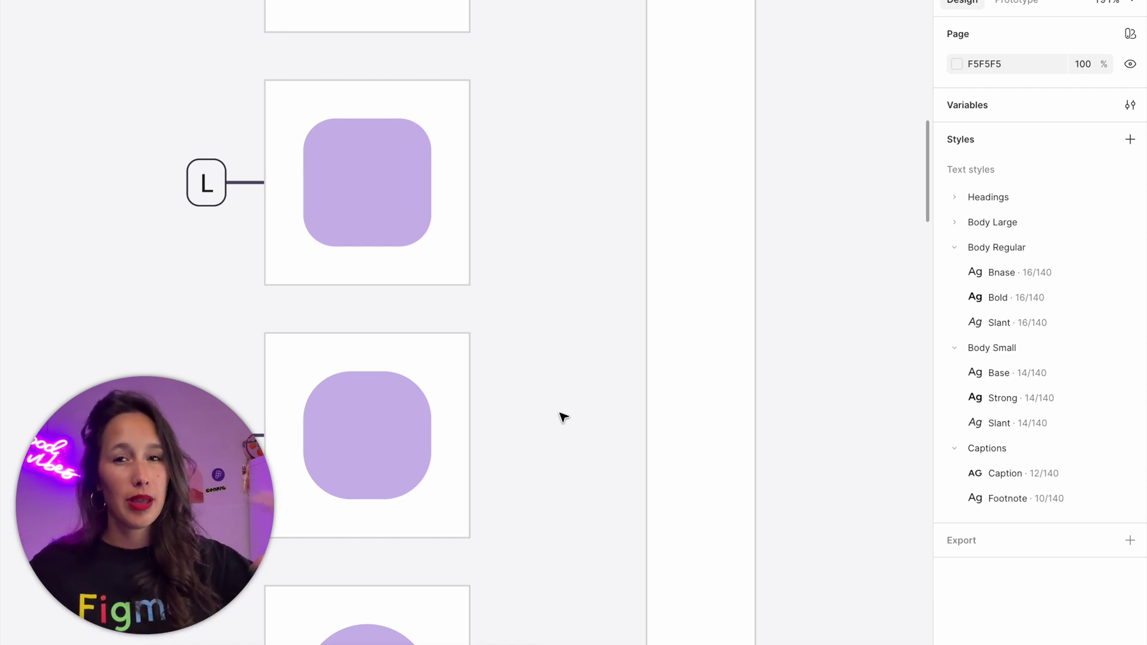
- Check that the fully round circle has a corner radius of 999
scroll(563, 415, down, 5)
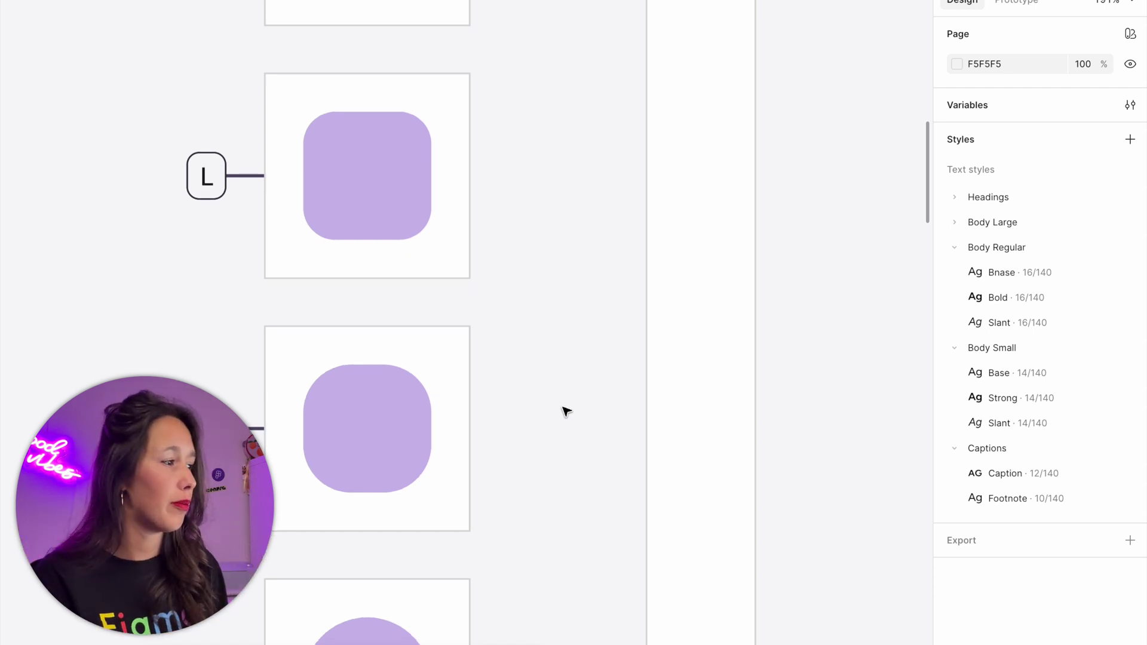
click(384, 486)
click(385, 487)
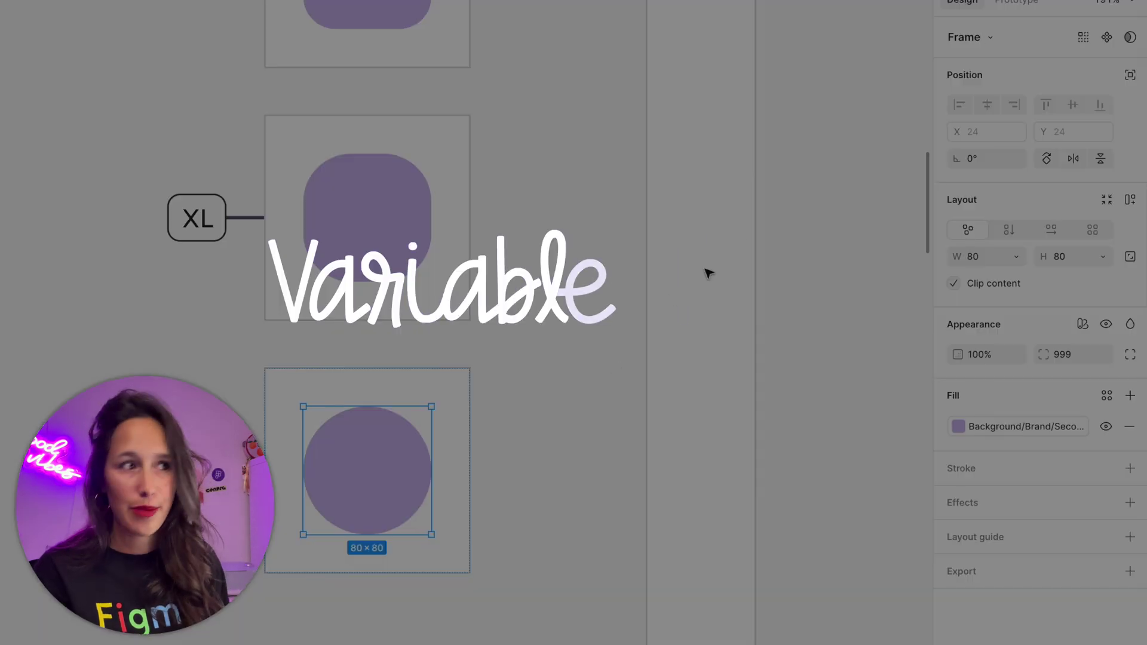
click(709, 273)
- Open Local variables and review the existing collections, keeping Colour Primitives
click(716, 94)
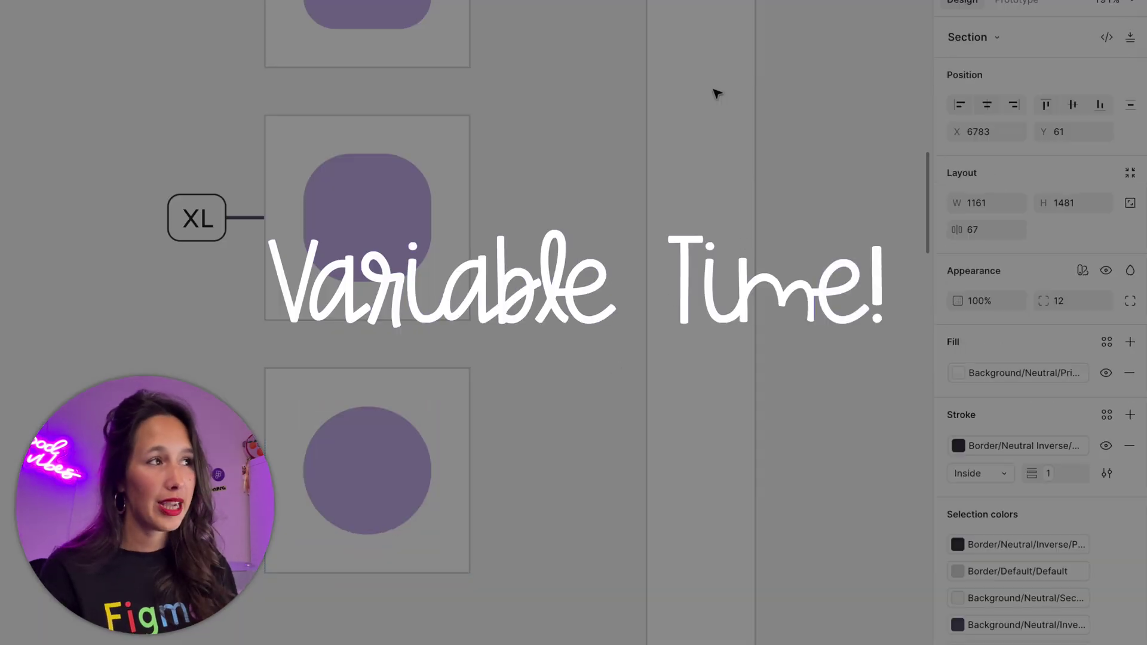
click(801, 92)
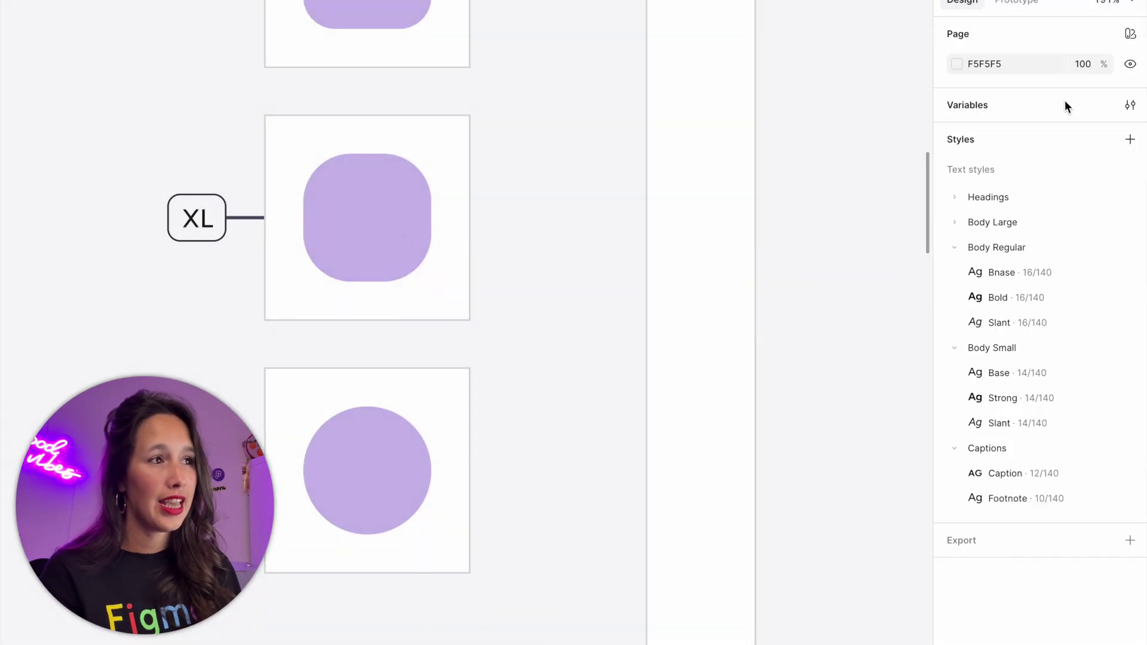
click(1130, 106)
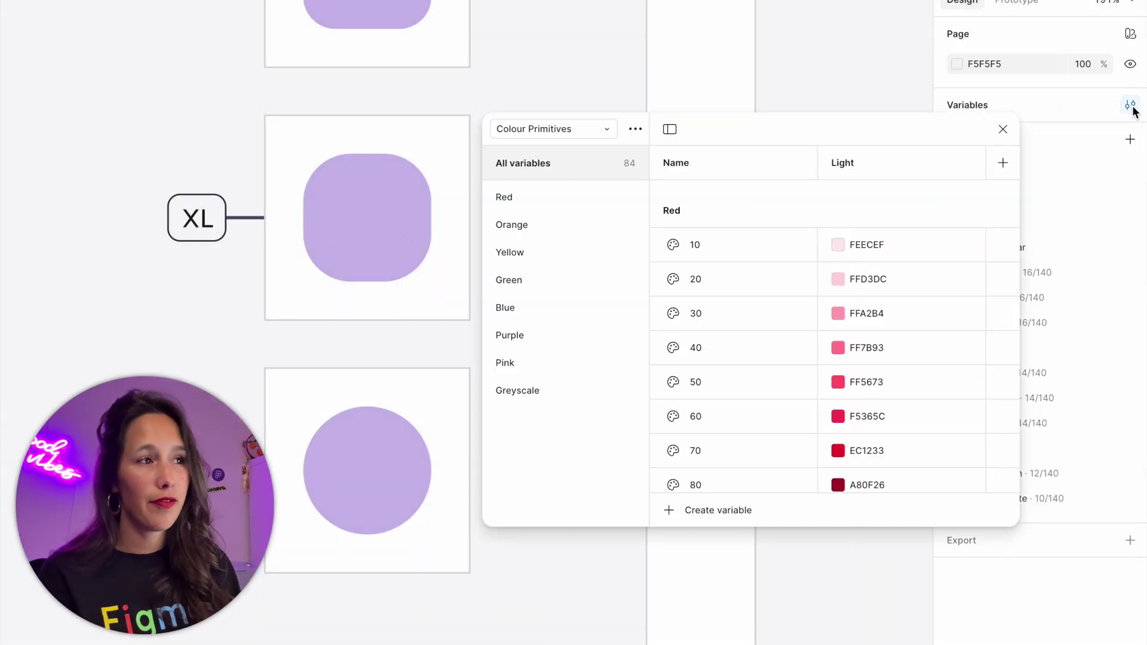
click(609, 129)
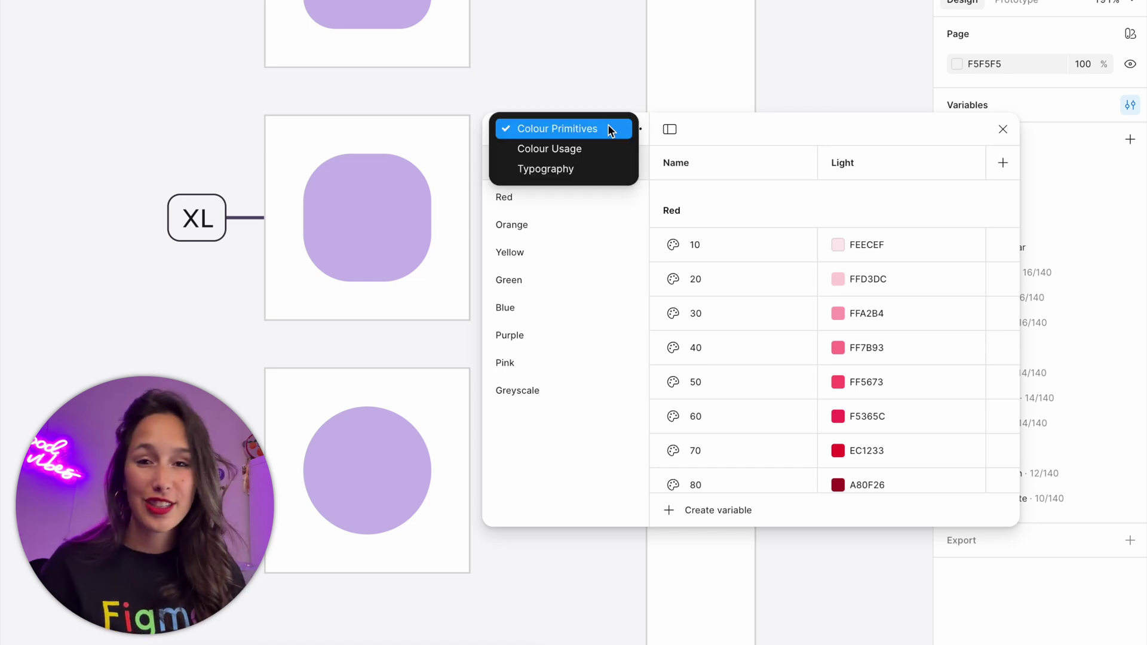
click(611, 129)
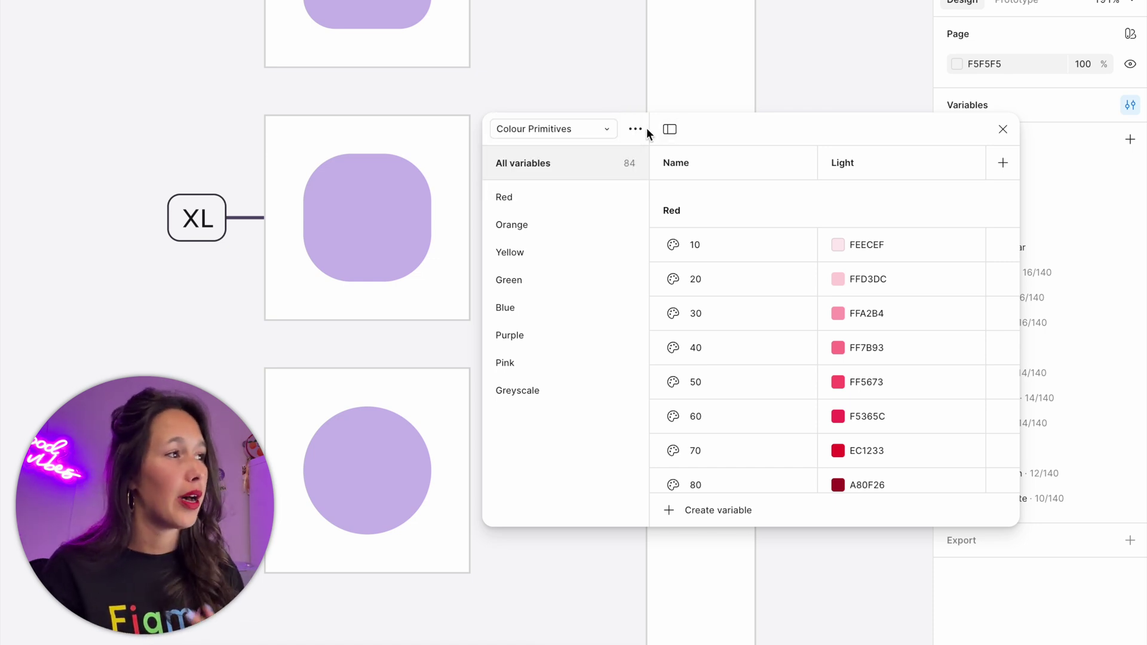
- Create a new variable collection named Radius and begin adding a variable
click(635, 130)
click(635, 219)
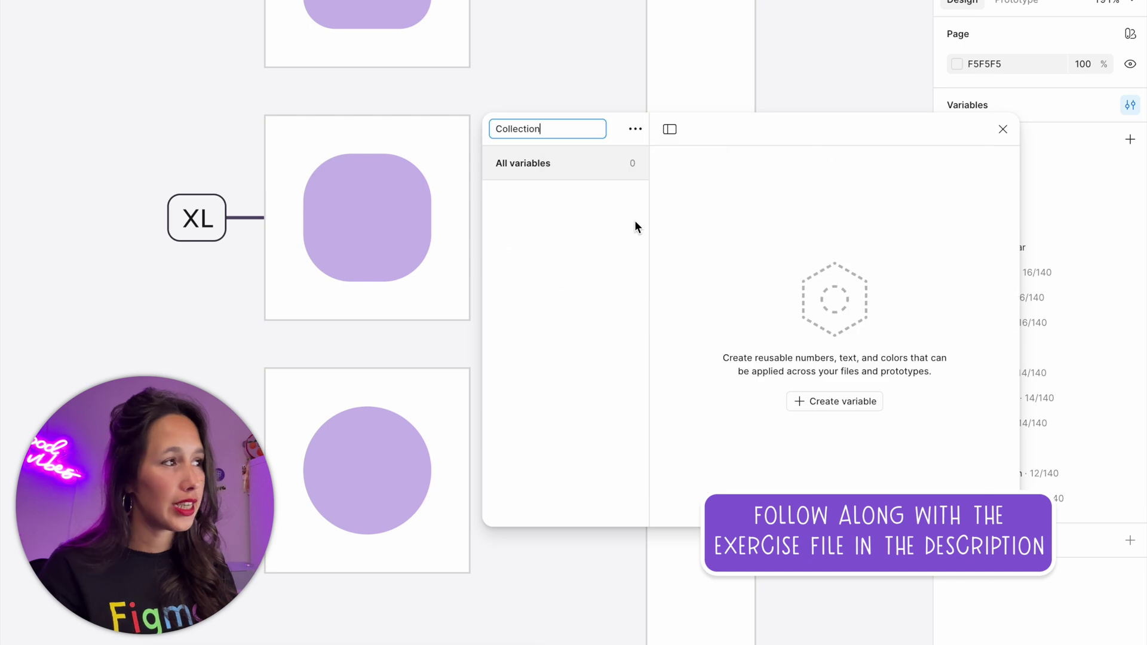
double_click(545, 127)
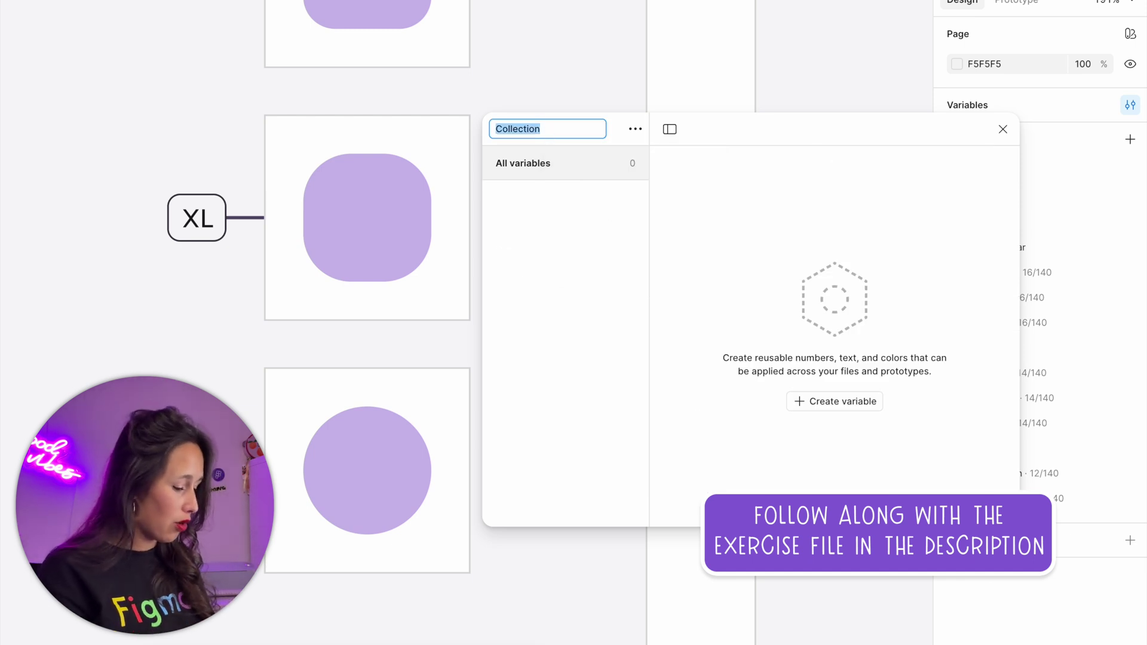
text(Radius)
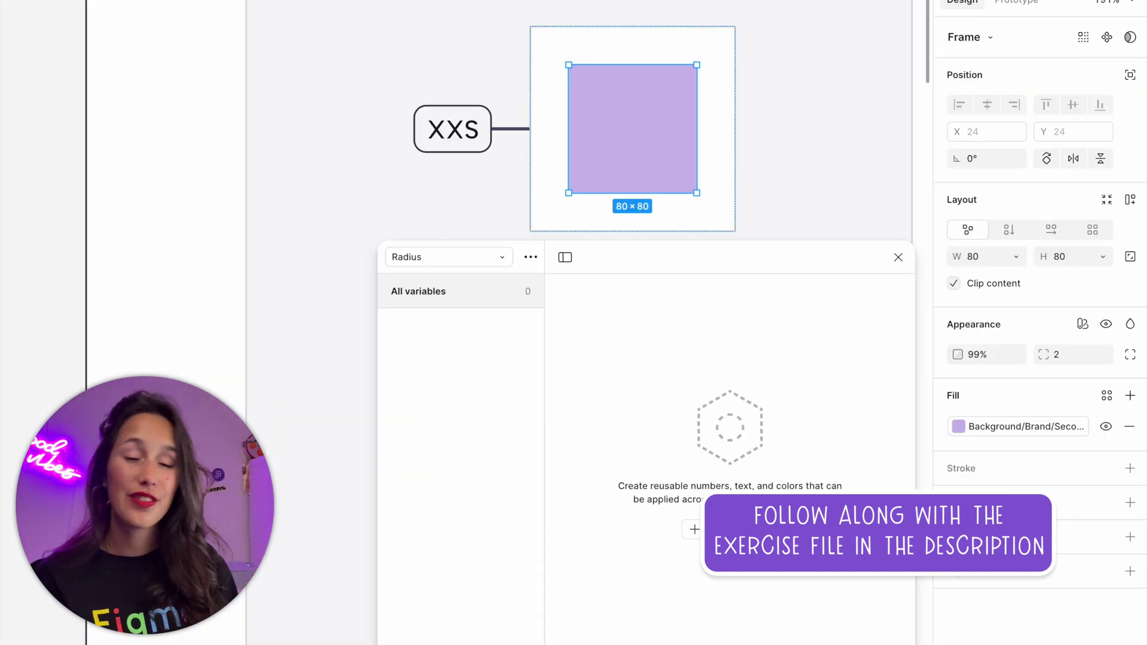
click(694, 529)
- Create a number variable XXS with value 2
click(731, 578)
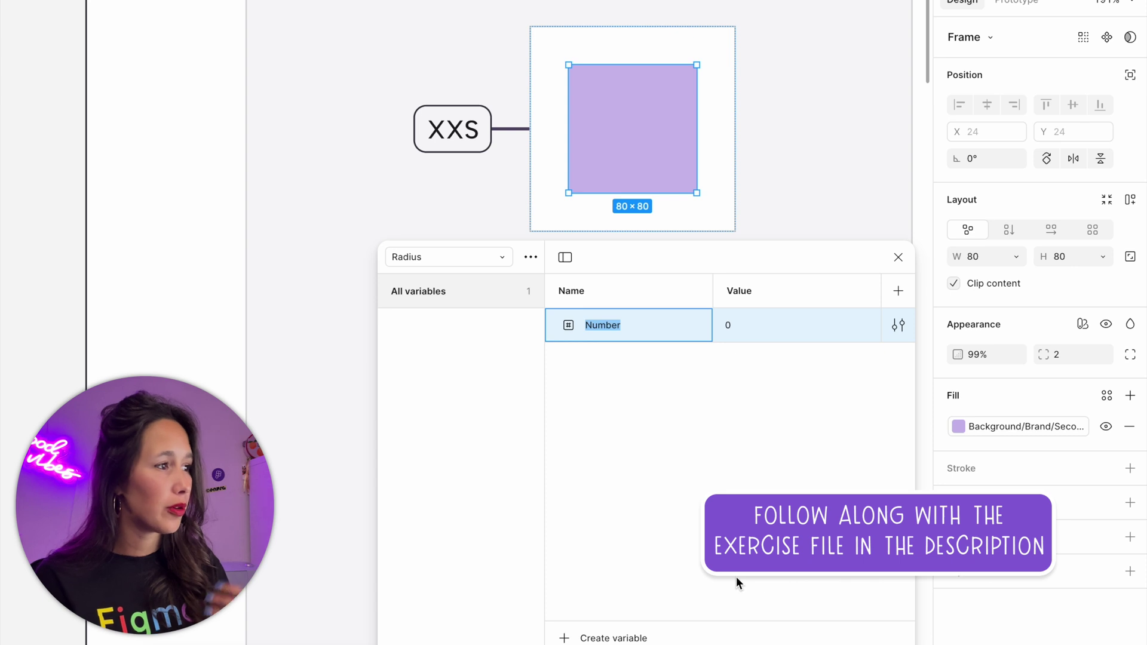
text(XXS)
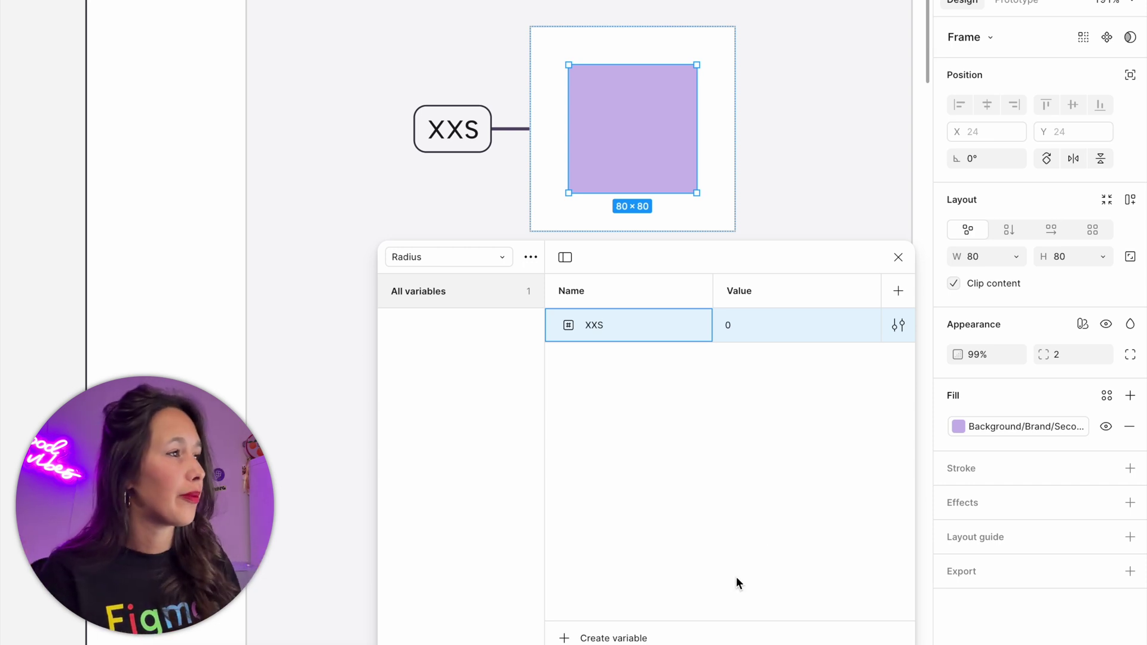
click(765, 324)
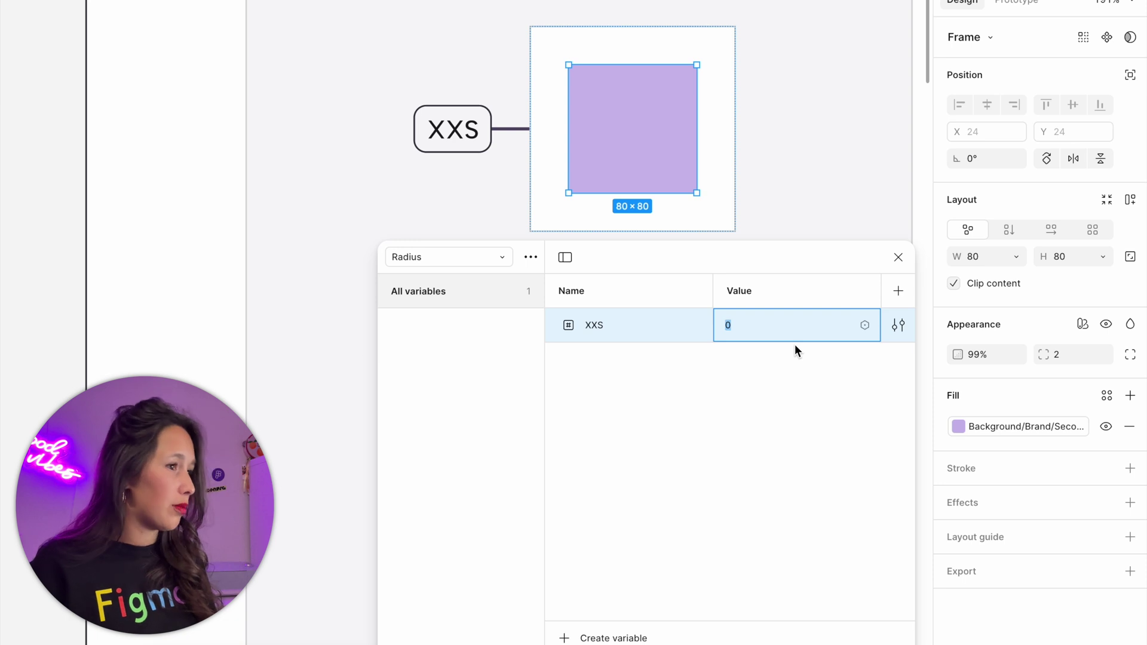
text(2)
key(Return)
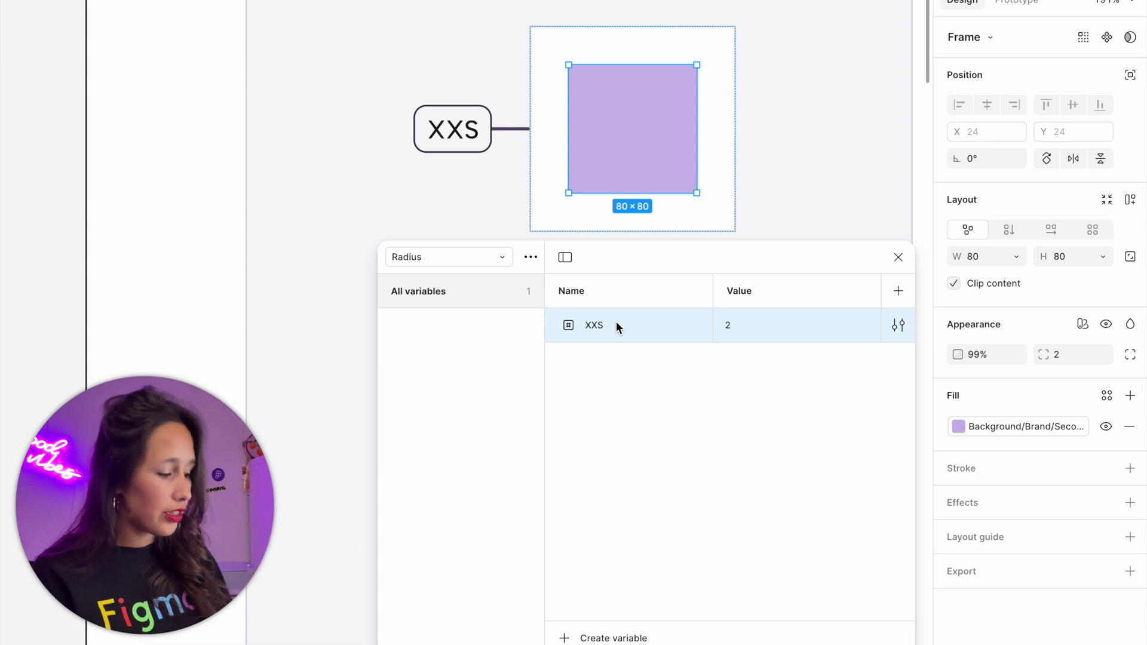
- Add the variables XS = 4 and S = 8
key(shift+Return)
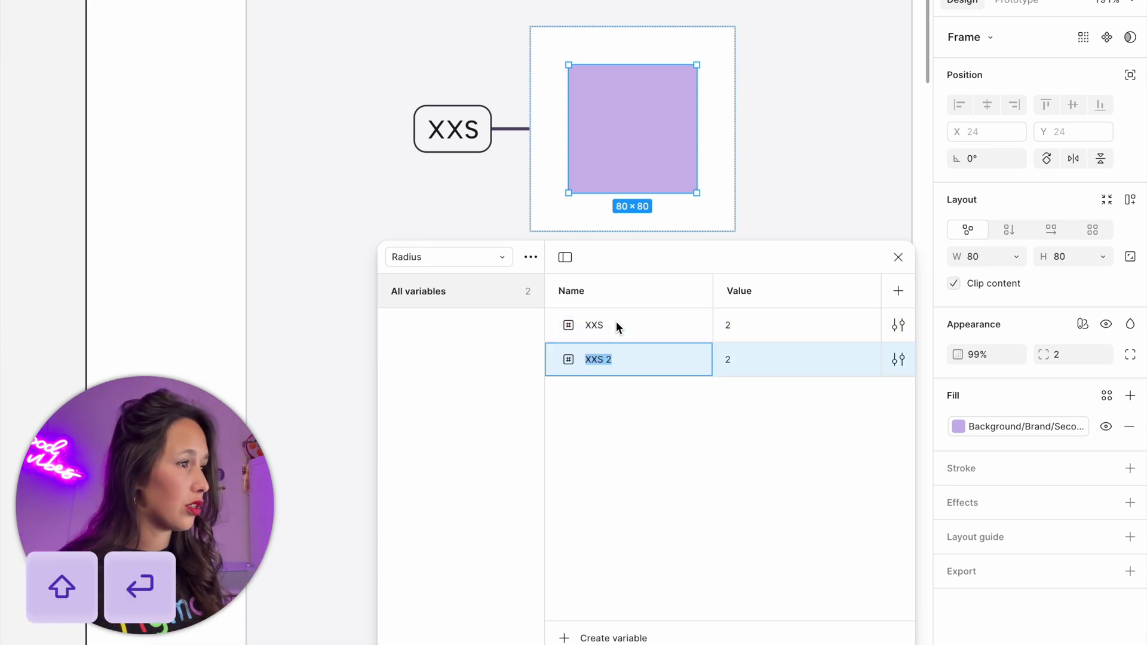
text(XS)
key(Tab)
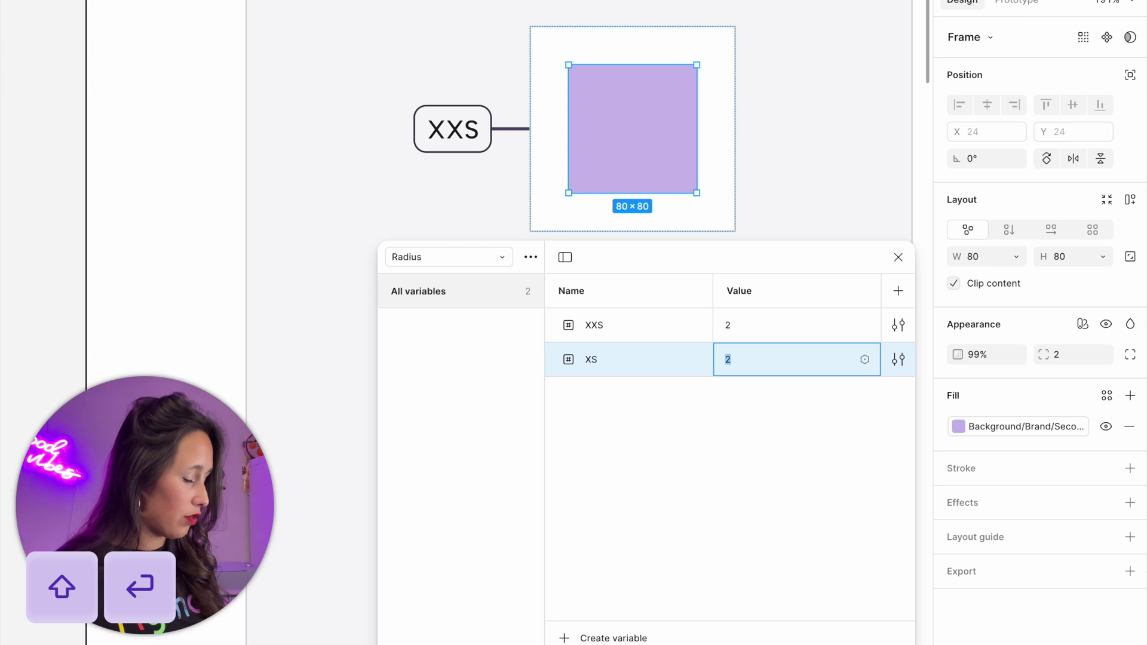
text(4)
key(shift+Return)
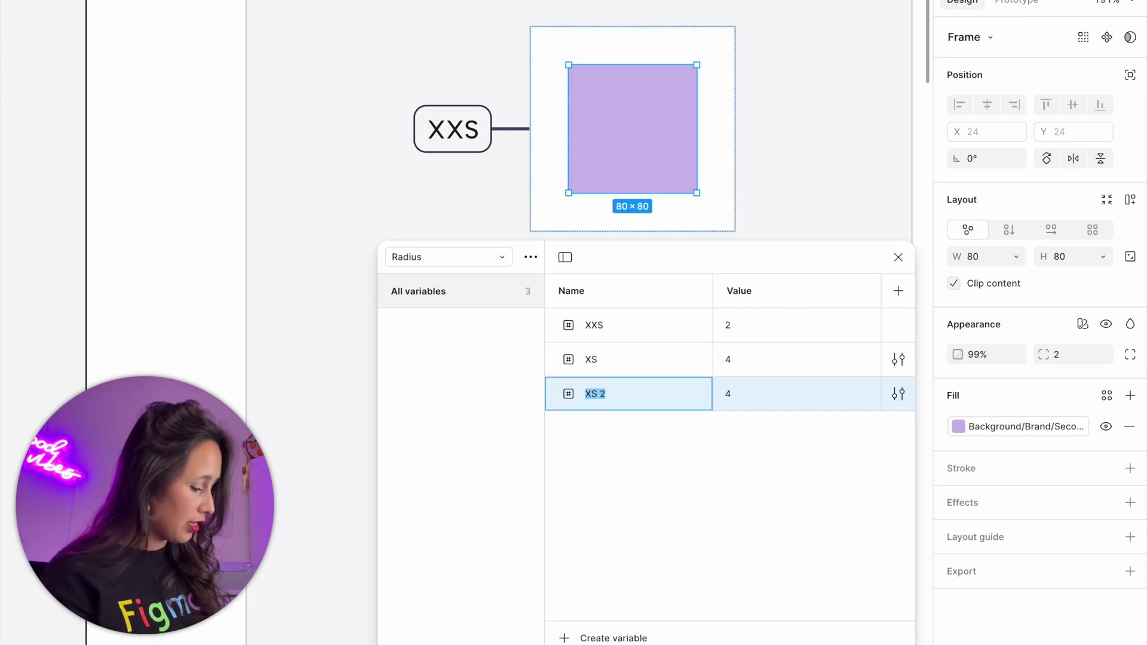
text(S)
key(Tab)
text(8)
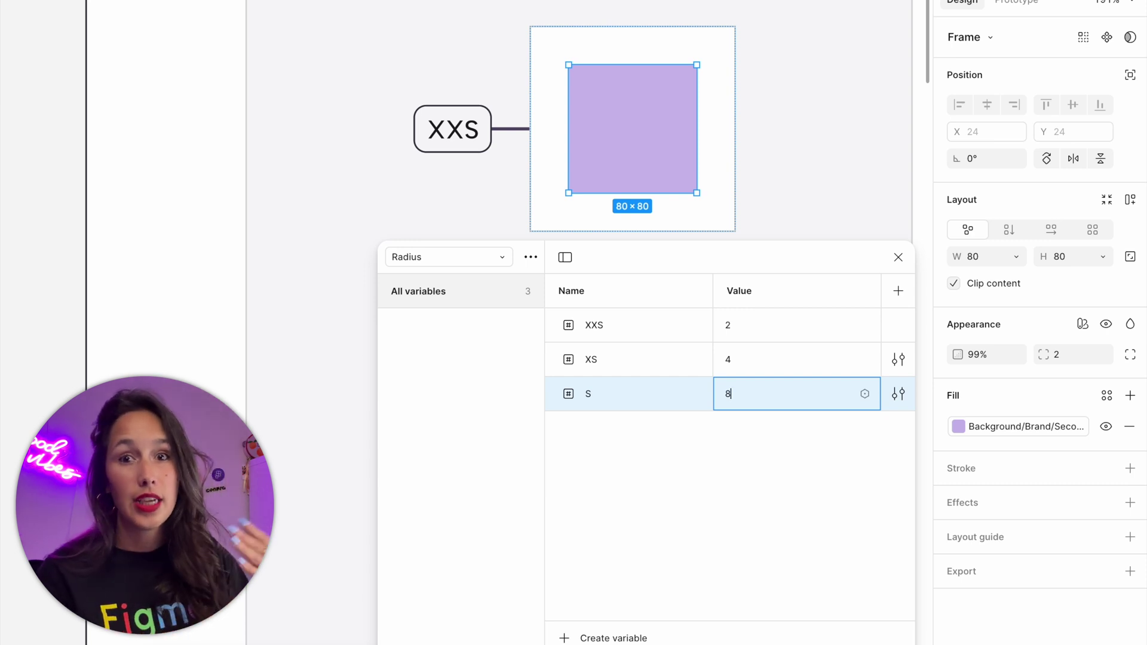
click(589, 396)
- Add the variables M = 12, L = 20, XL = 30 and Full = 999
key(shift+Return)
text(M)
key(Tab)
text(12)
key(shift+Return)
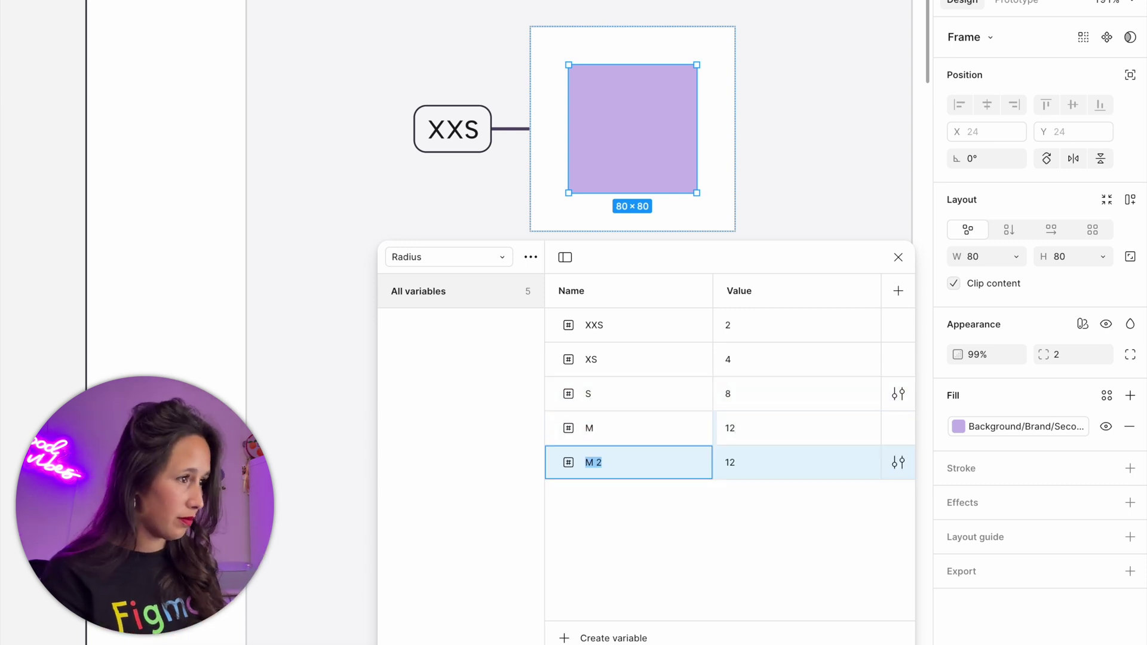
text(L)
key(Tab)
text(20)
key(shift+Return)
text(XLFull)
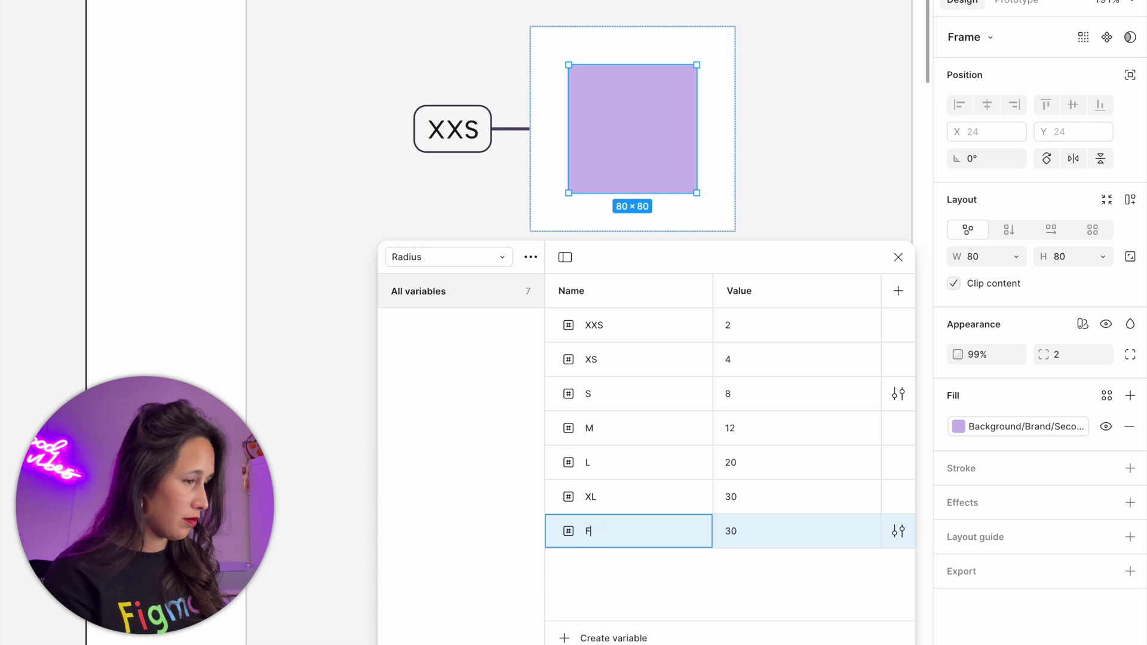
key(Tab)
text(999)
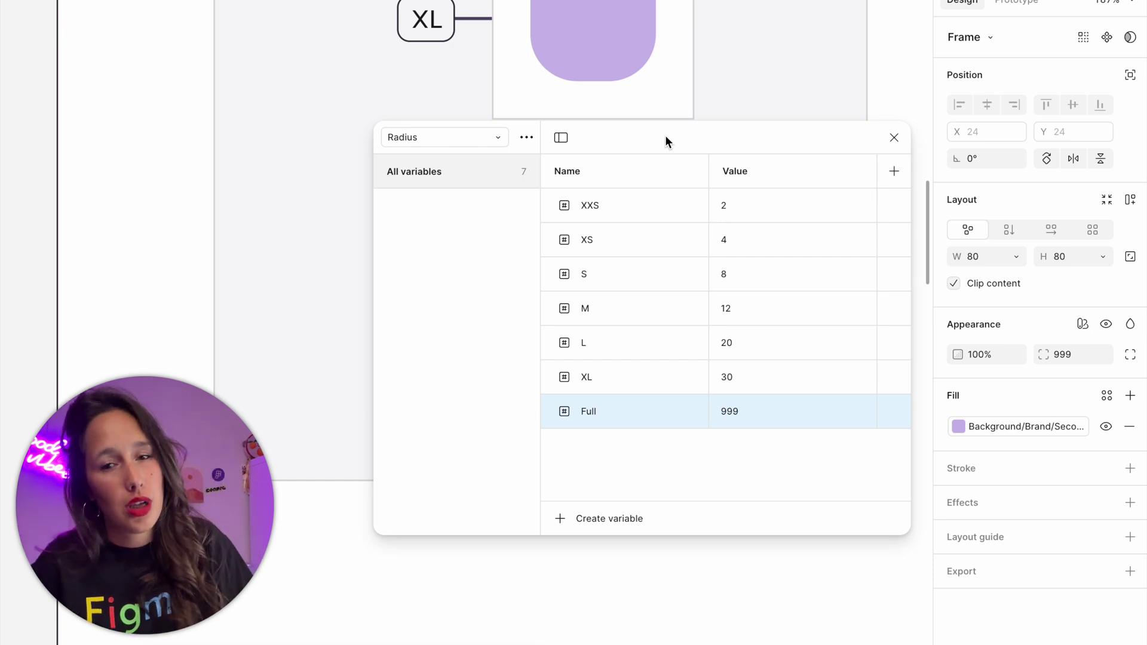
key(Escape)
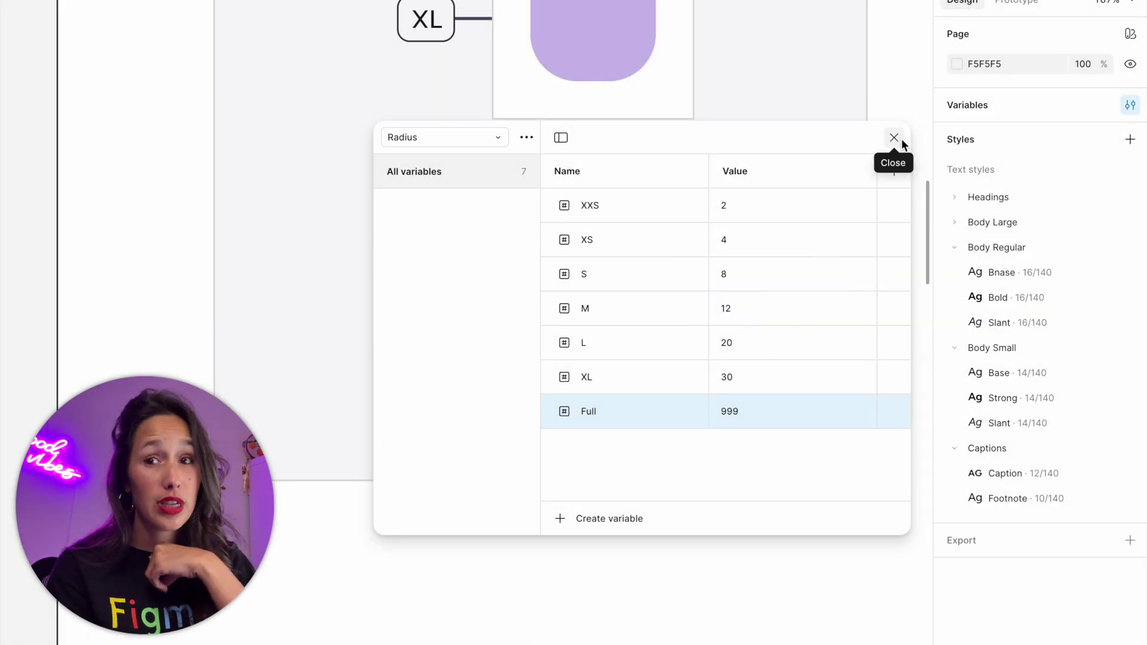
click(901, 139)
click(520, 532)
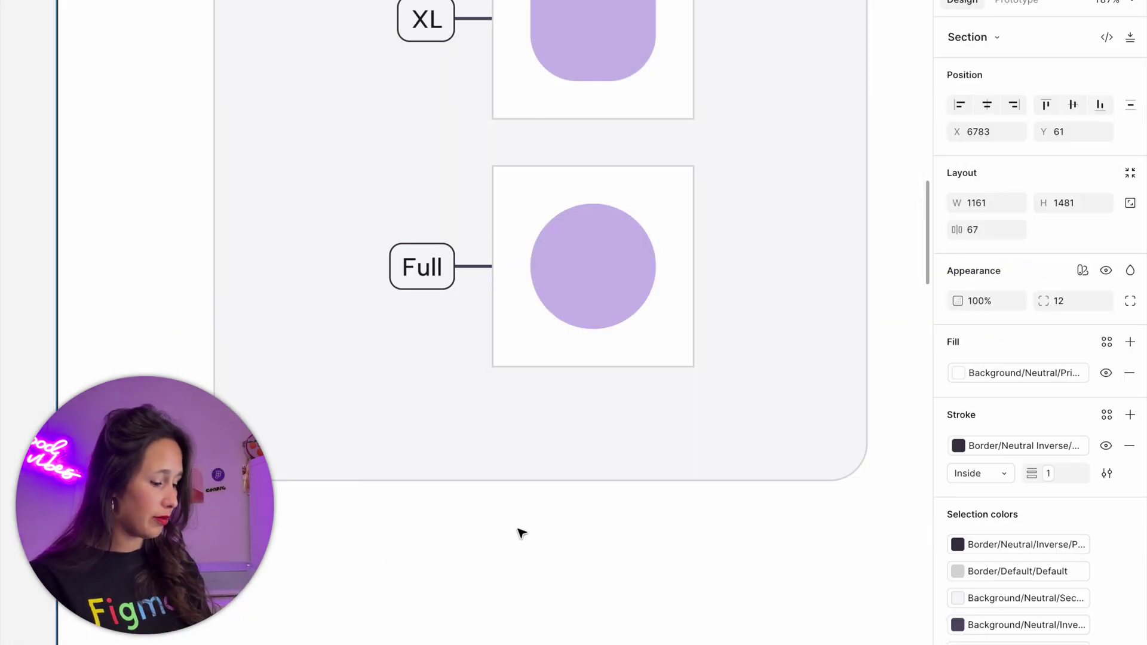
key(t)
click(568, 545)
text(sdds)
key(Escape)
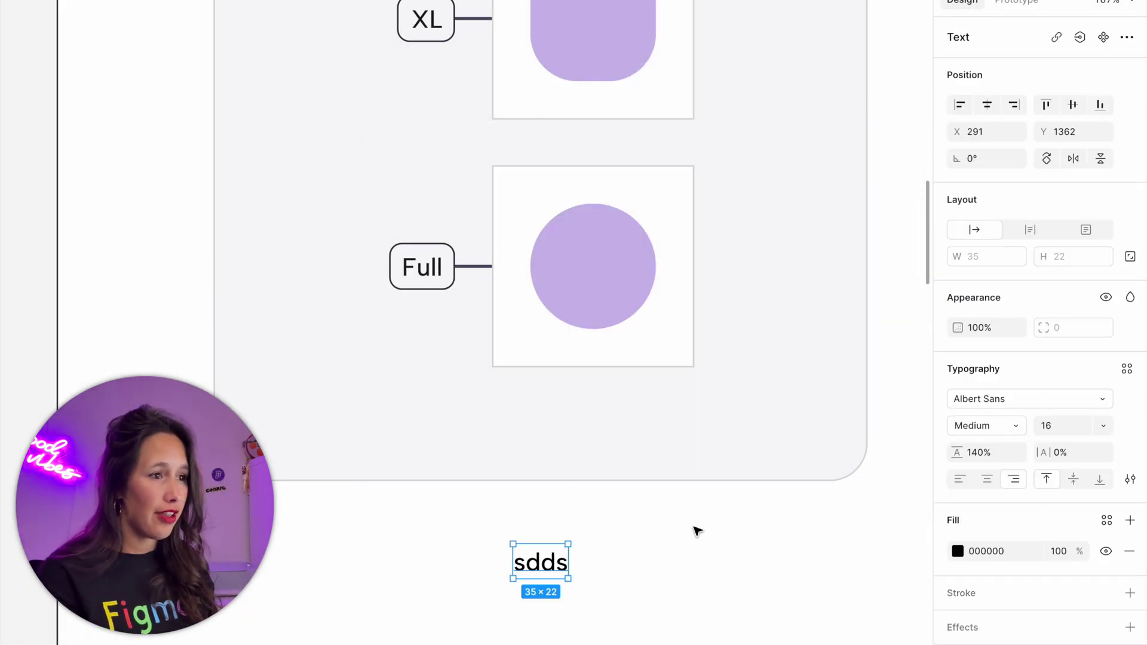
click(1103, 426)
click(1067, 637)
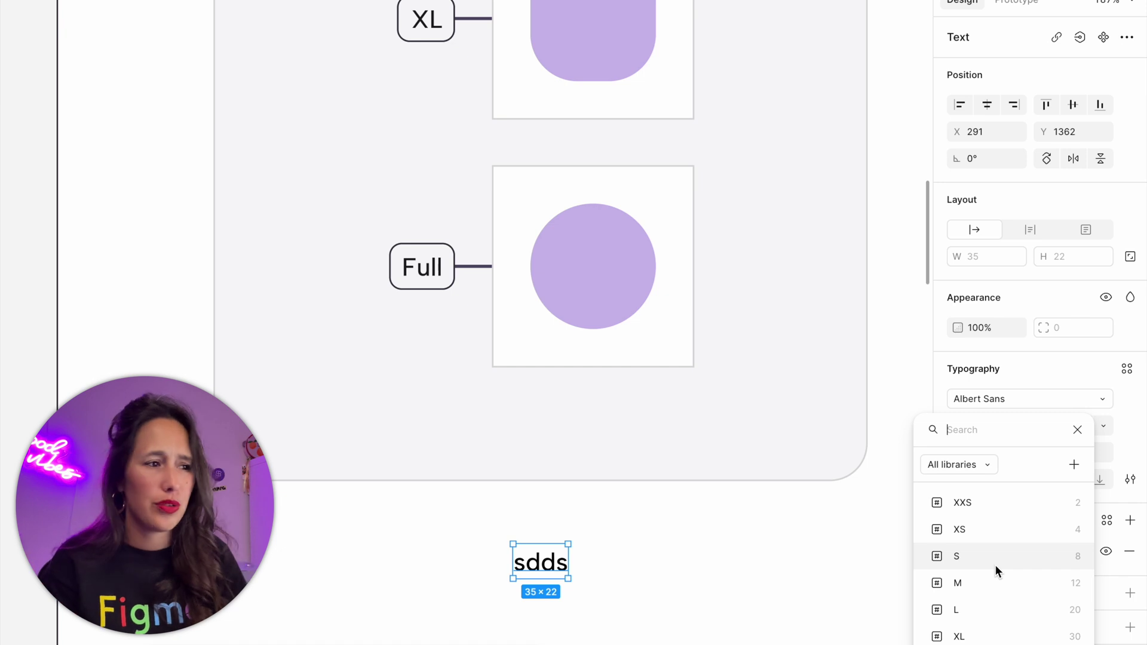
key(Escape)
click(427, 616)
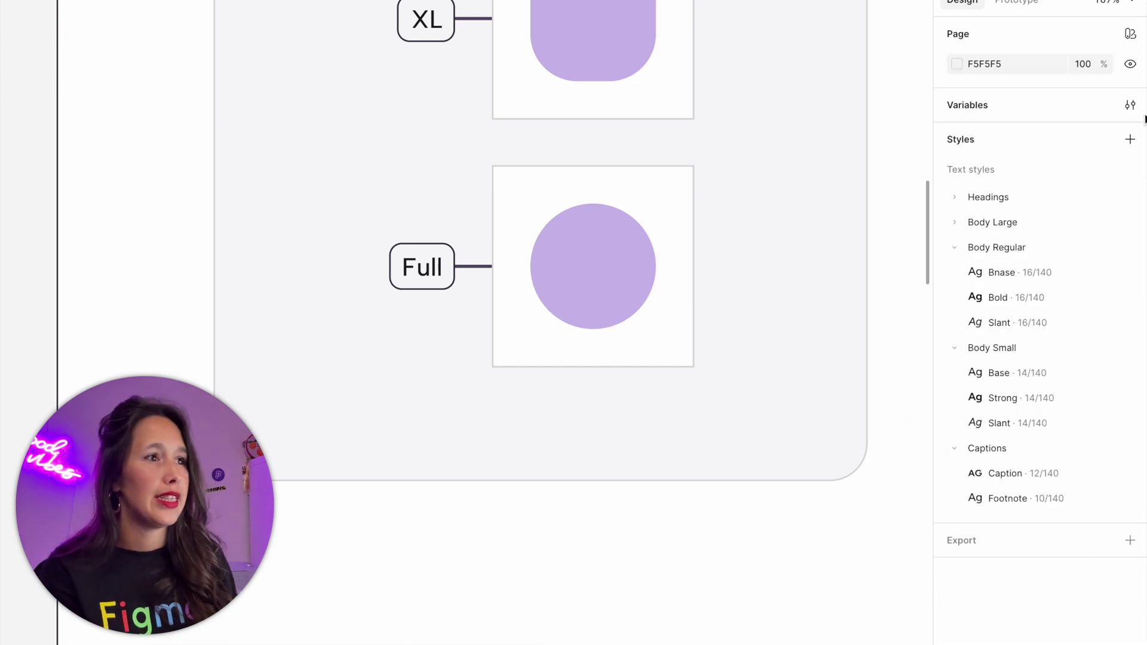
click(1134, 107)
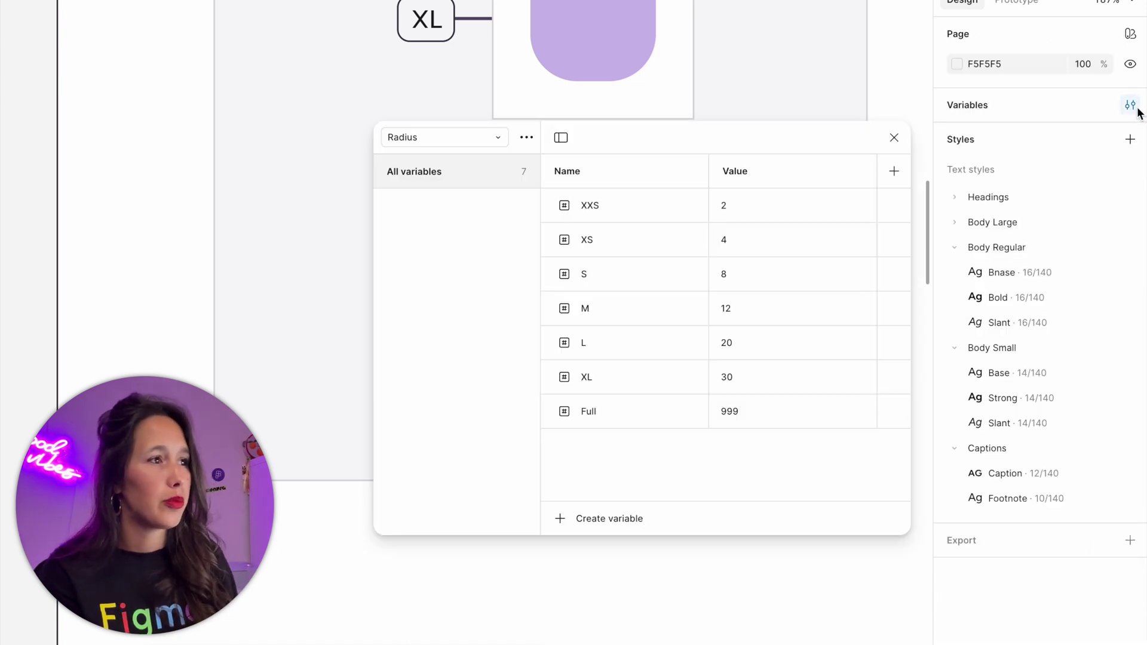
- Limit all seven Radius variables to the Corner radius scope only, then close the variables window
click(638, 397)
shift+click(643, 217)
right_click(643, 216)
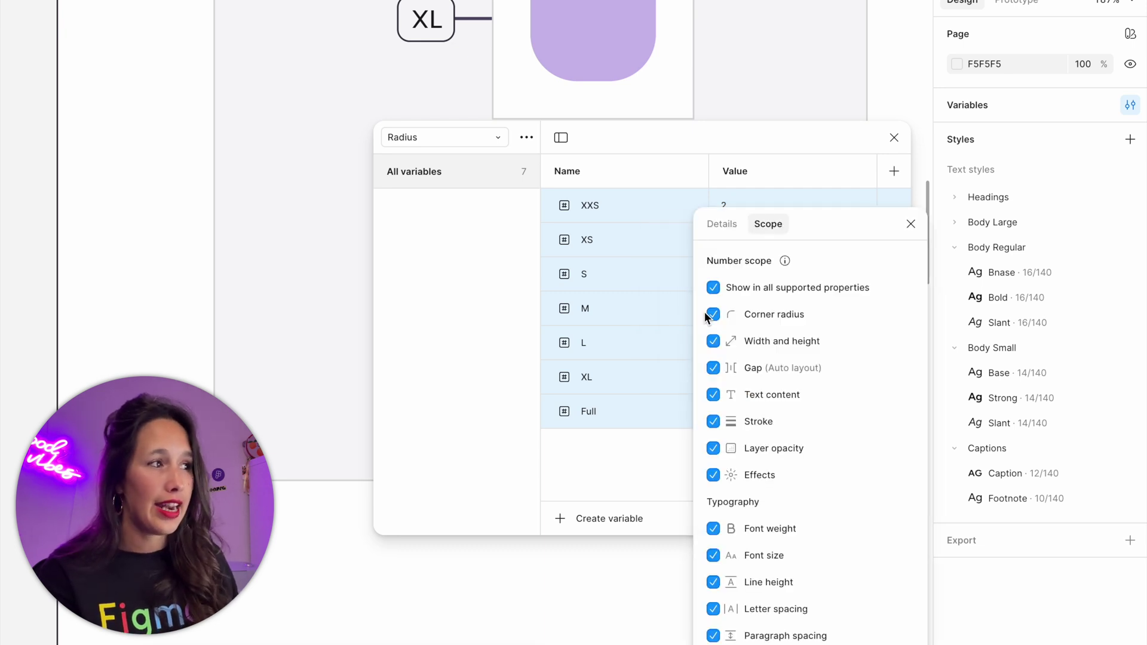
drag(811, 240, 826, 77)
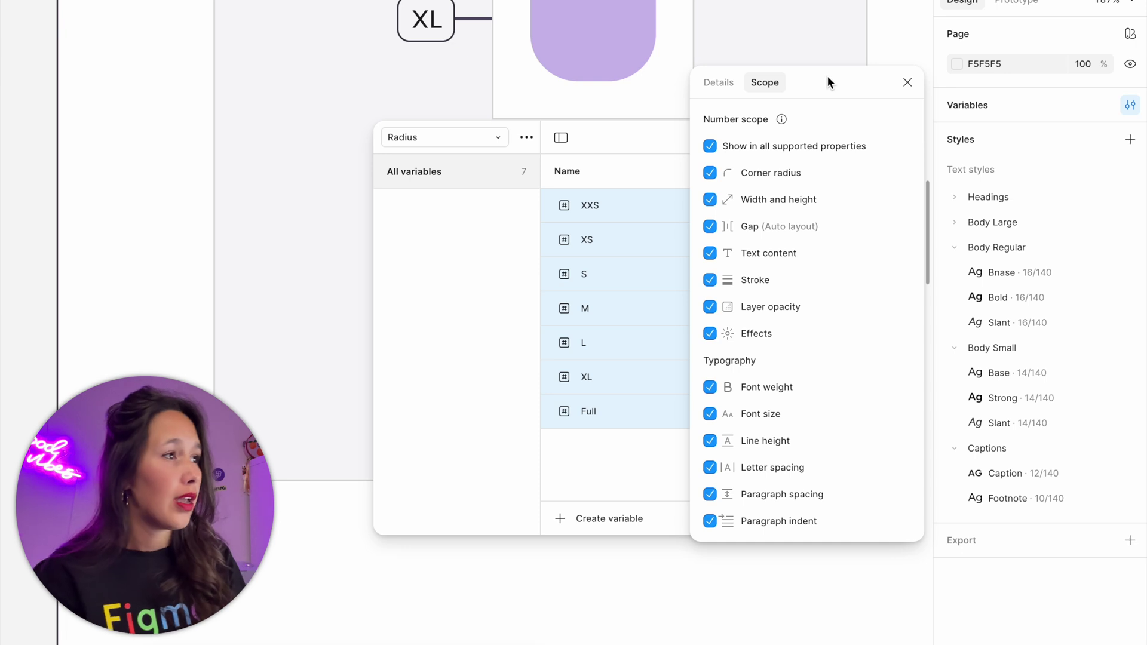
click(712, 146)
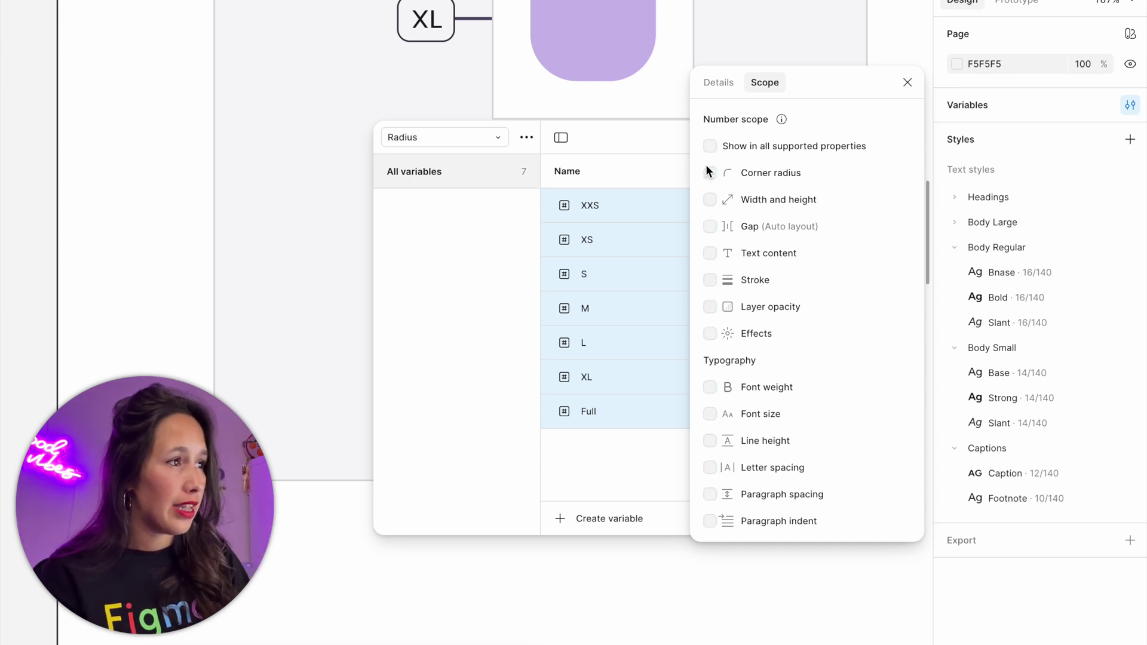
click(709, 173)
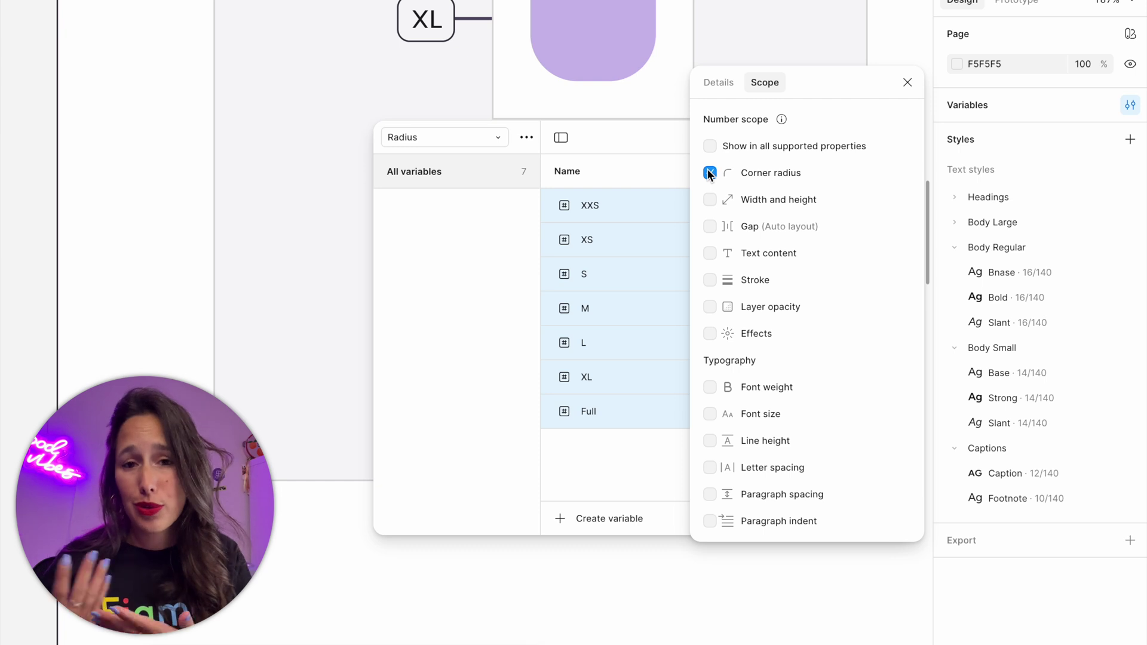
key(Escape)
- Confirm Radius variables are not offered for the Full label's font size
click(435, 269)
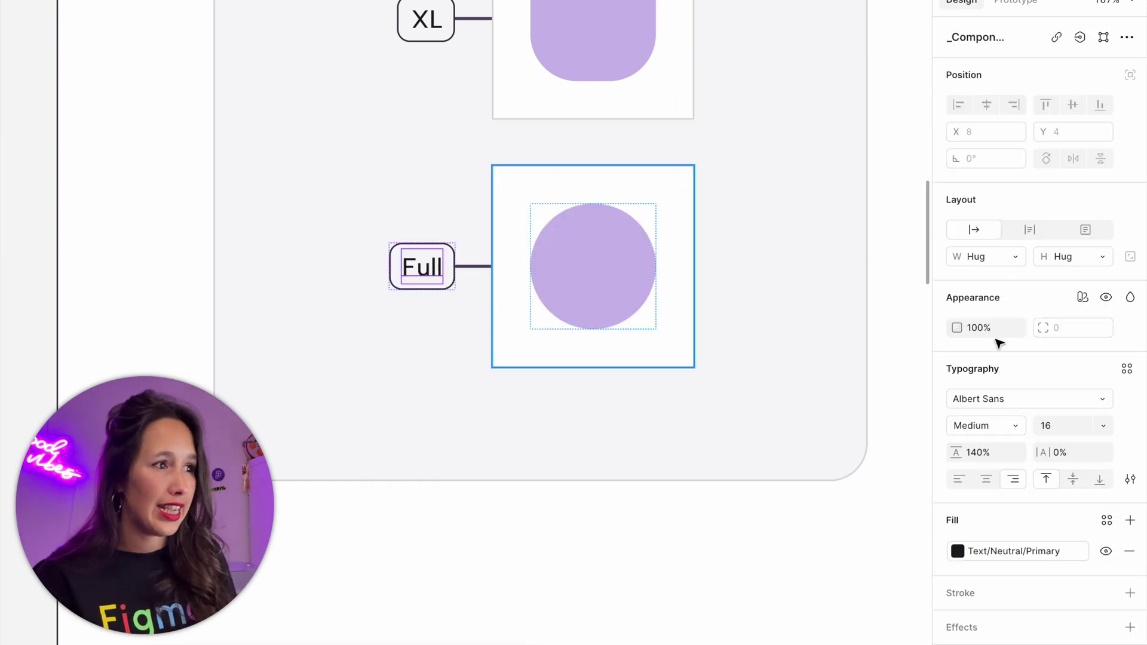
click(1103, 425)
click(1066, 632)
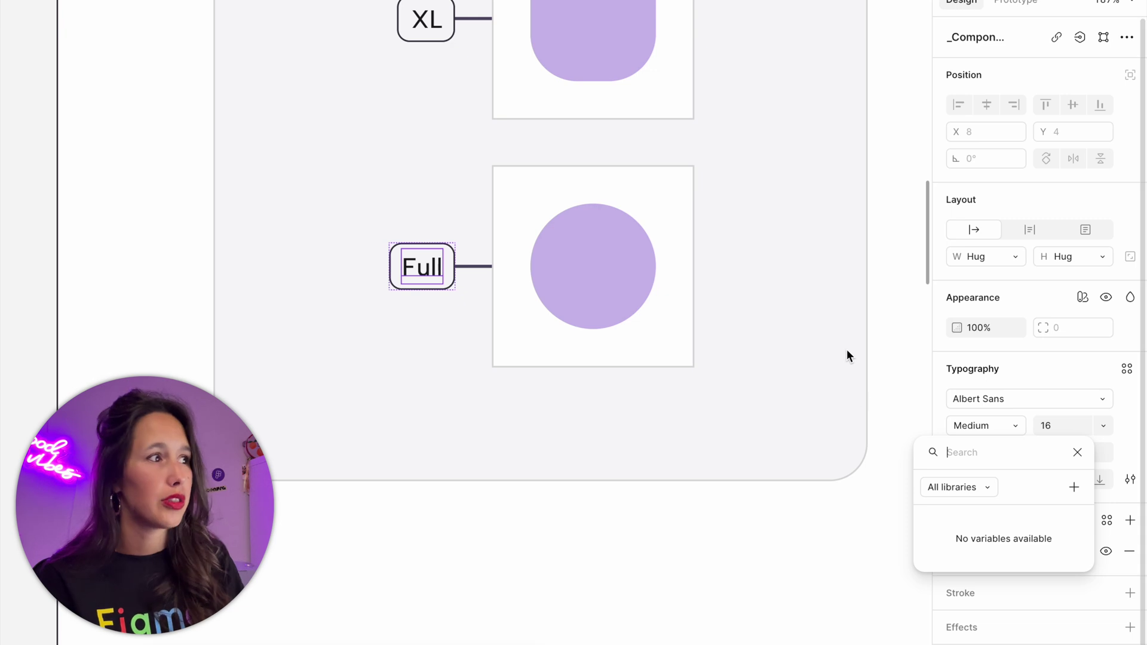
key(Escape)
- Bind the Full and XL Radius variables to the circle's and XL shape's corner radius
click(631, 254)
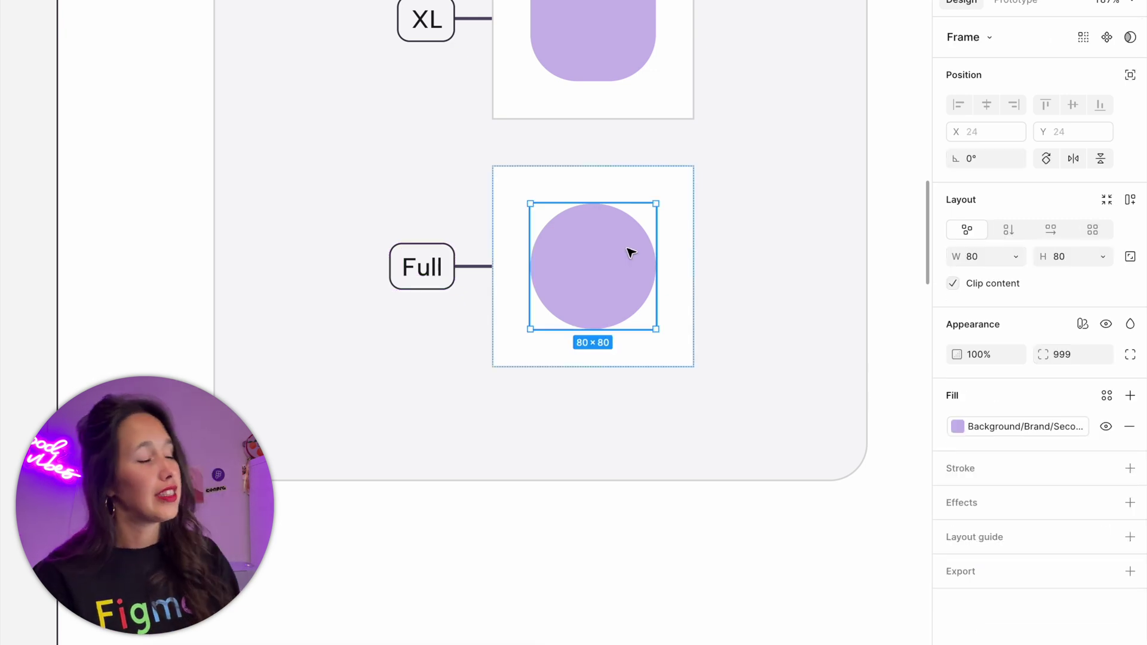
click(1103, 355)
click(1001, 615)
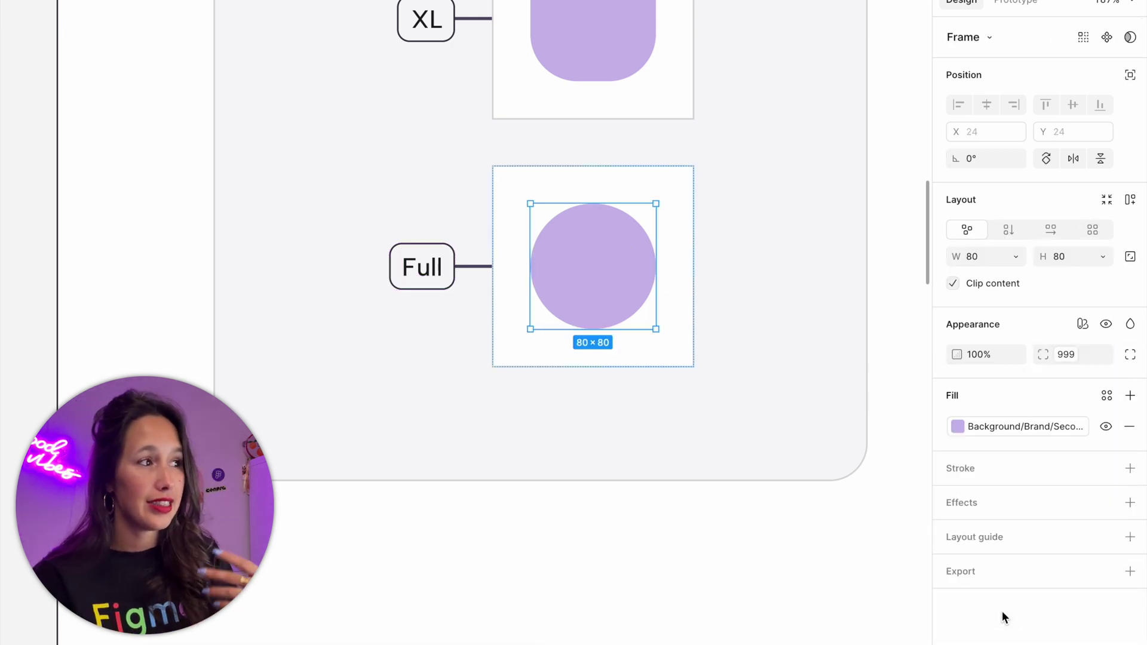
scroll(806, 472, up, 3)
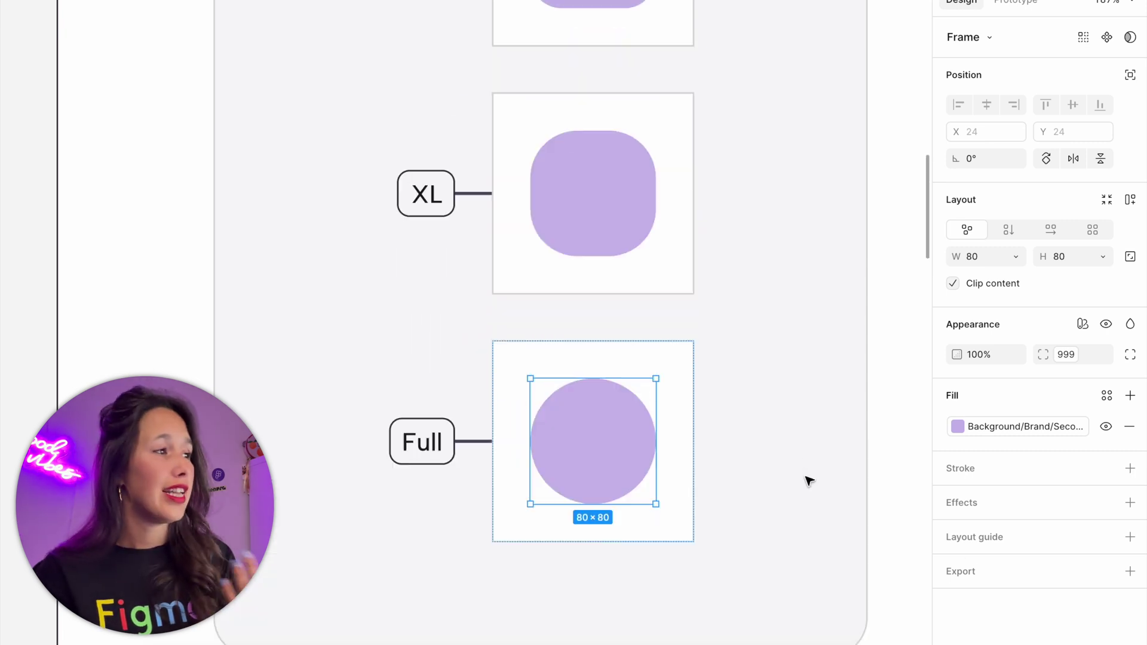
click(611, 219)
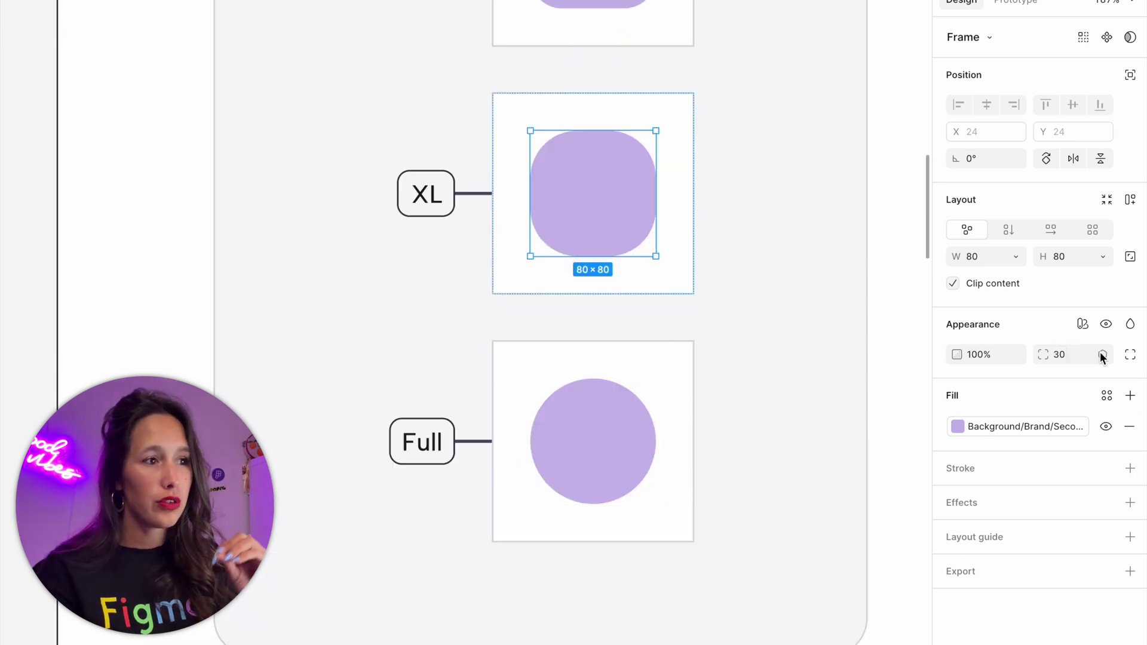
click(1102, 355)
click(1002, 586)
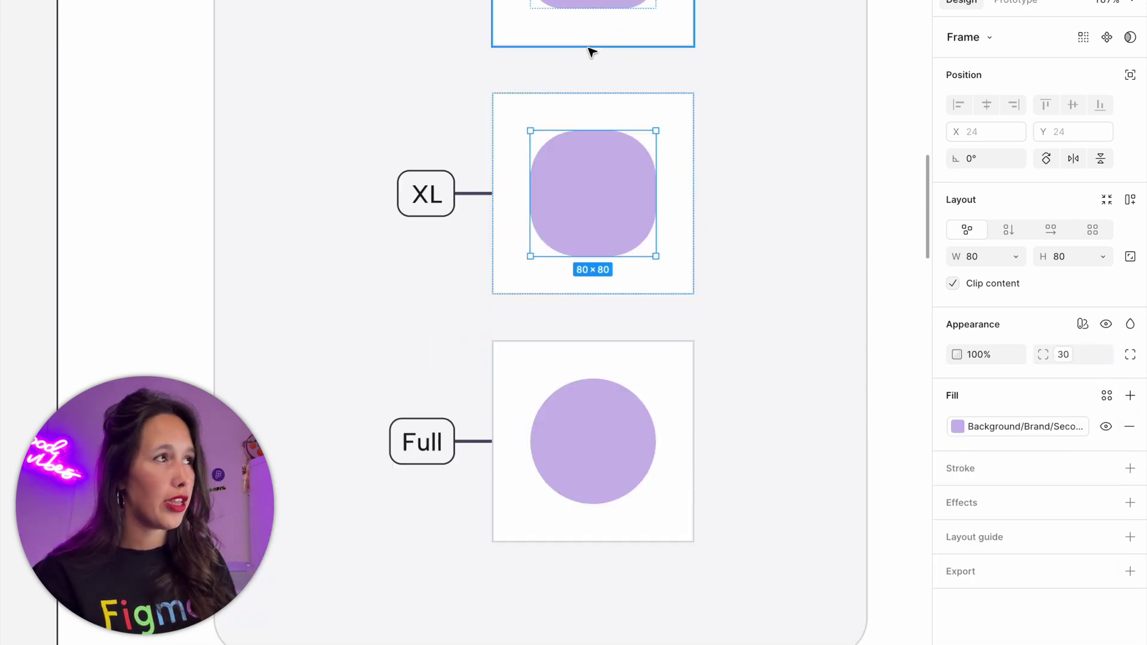
- Bind the L, M and S Radius variables to their matching shapes' corner radius
scroll(597, 90, up, 3)
click(606, 115)
click(1102, 355)
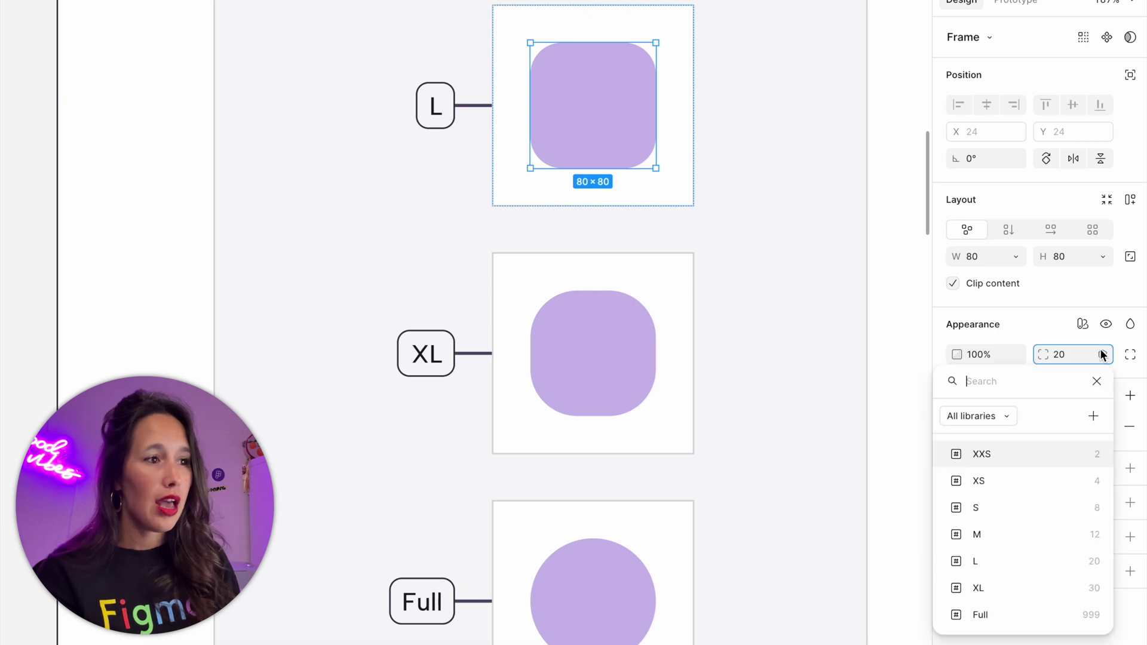
click(1033, 561)
scroll(504, 319, up, 3)
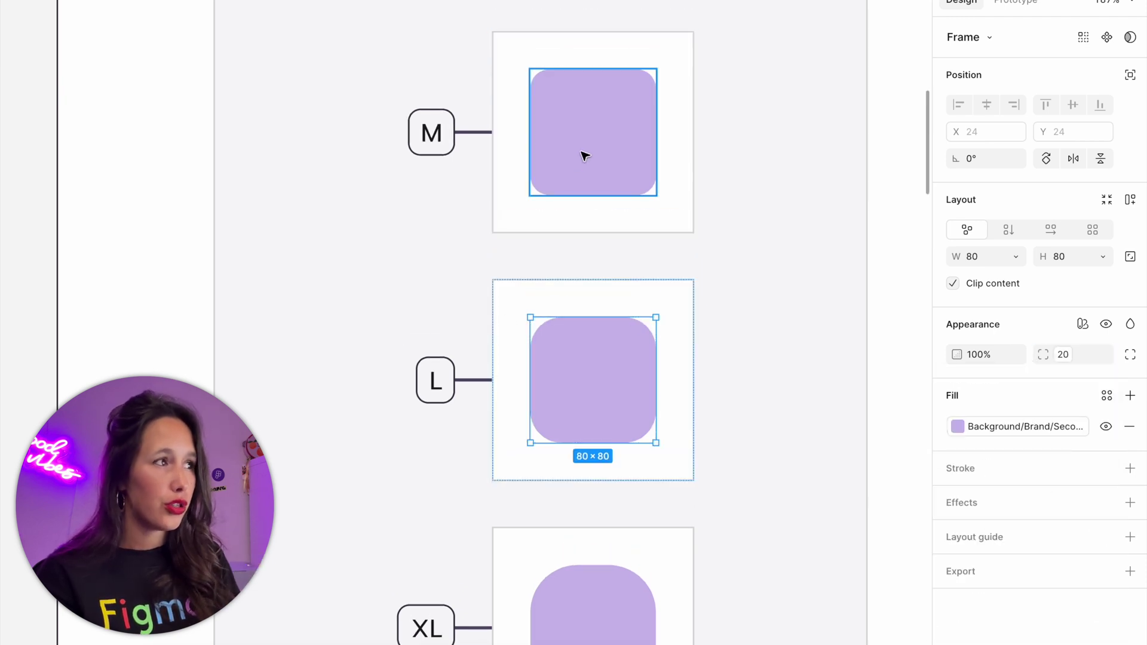
click(583, 154)
click(1102, 355)
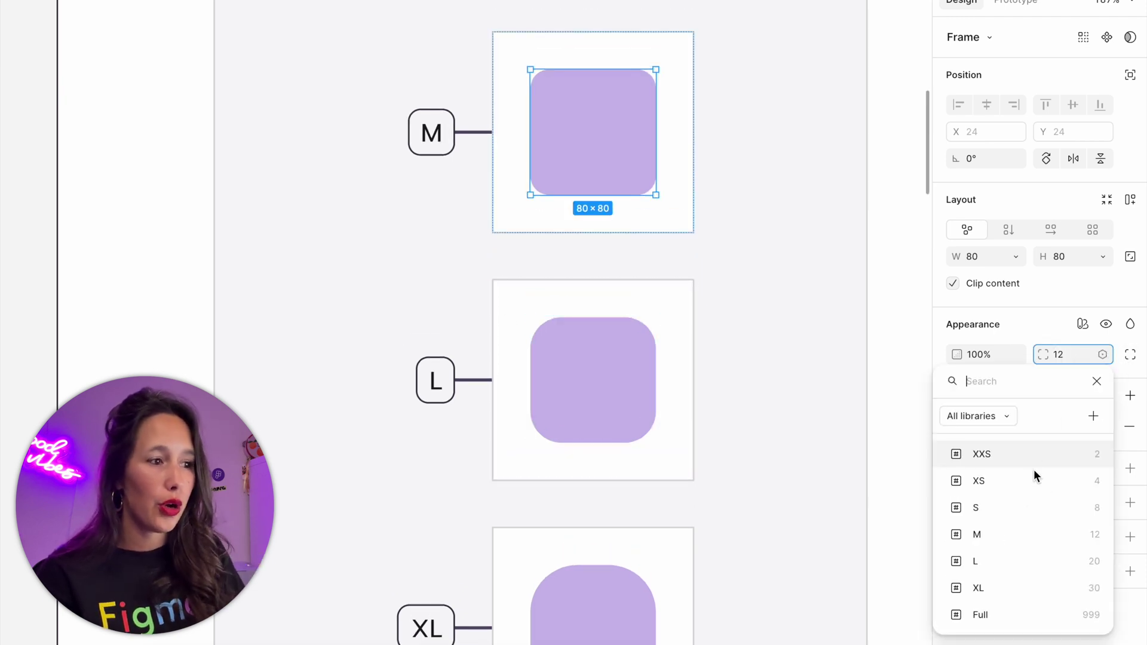
click(1019, 532)
scroll(614, 282, up, 3)
click(608, 145)
click(1102, 355)
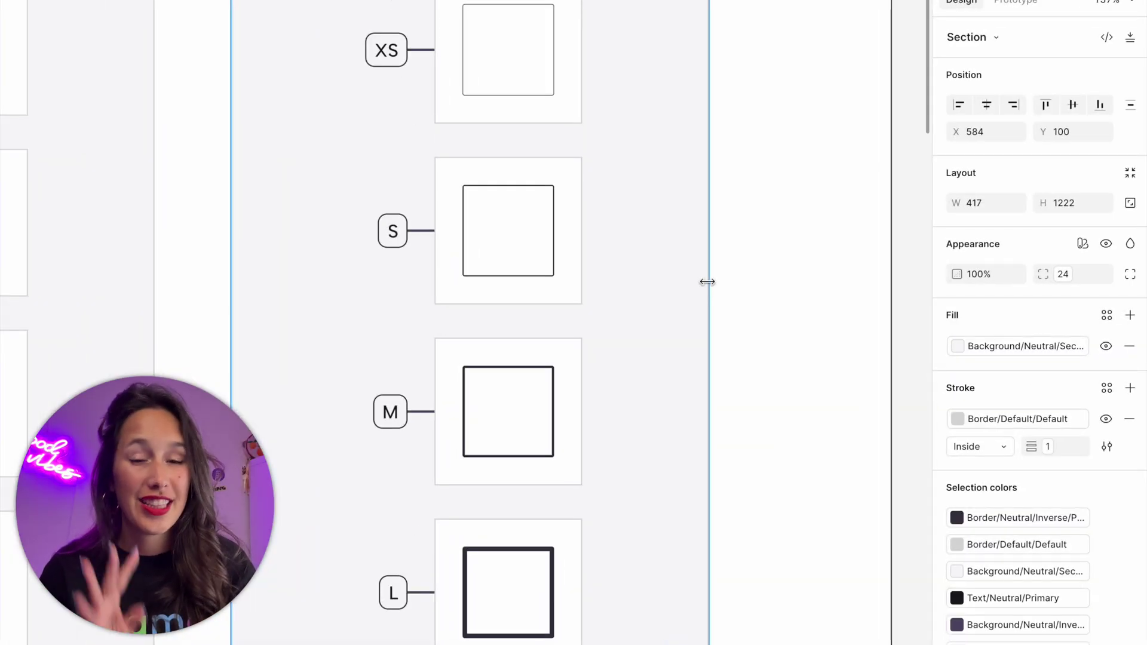
click(528, 82)
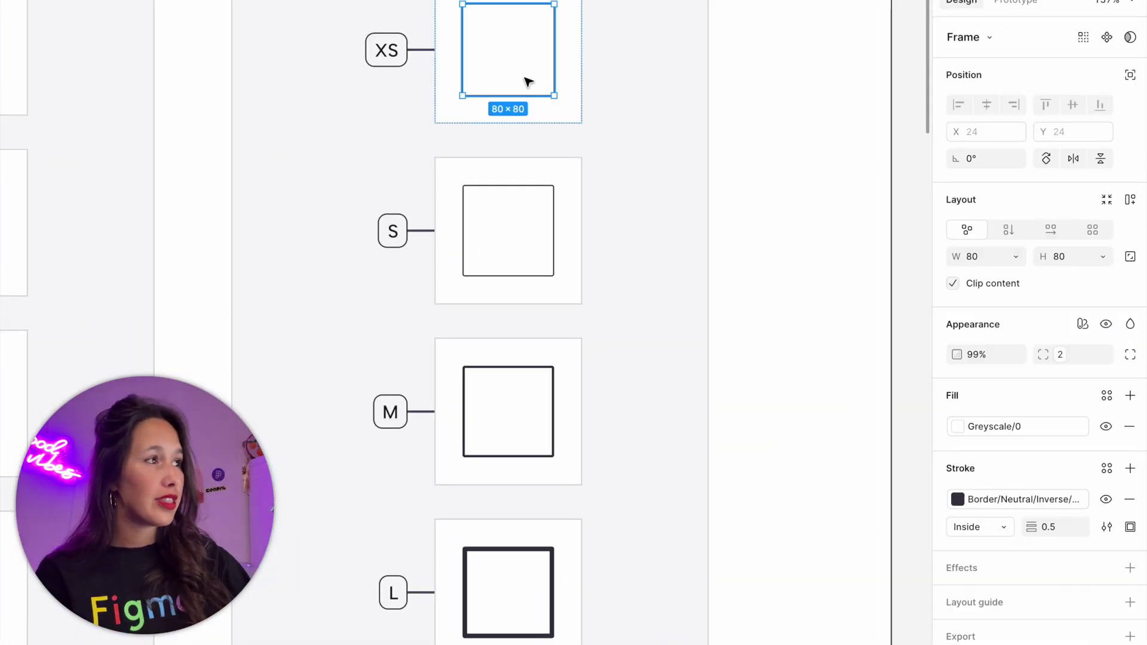
click(696, 135)
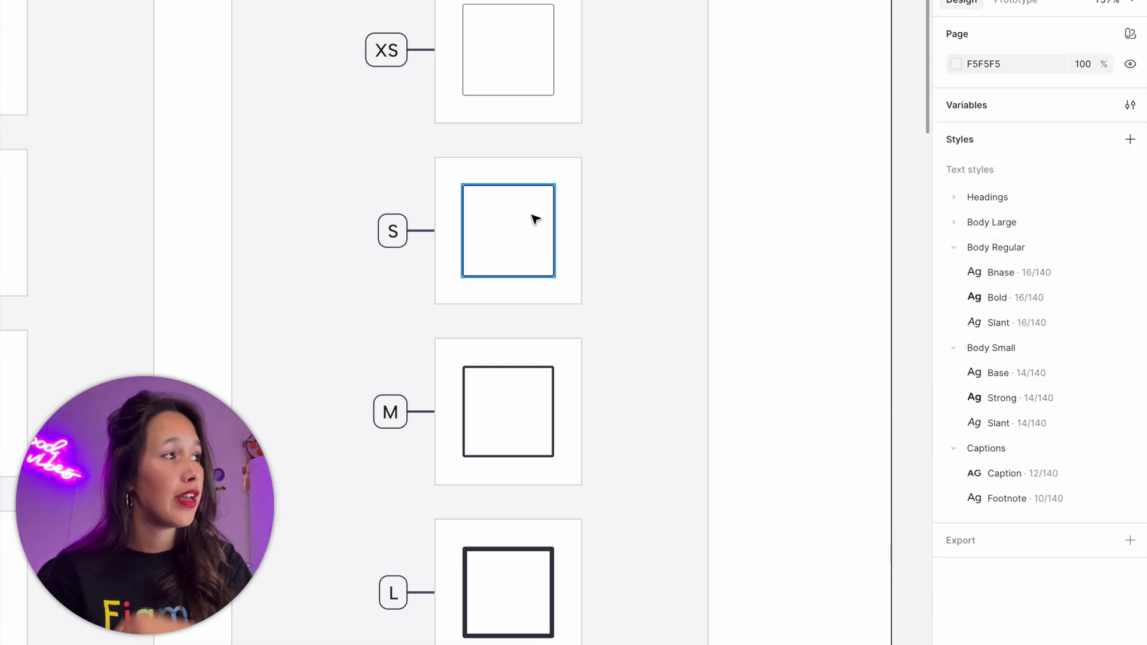
click(535, 219)
click(512, 387)
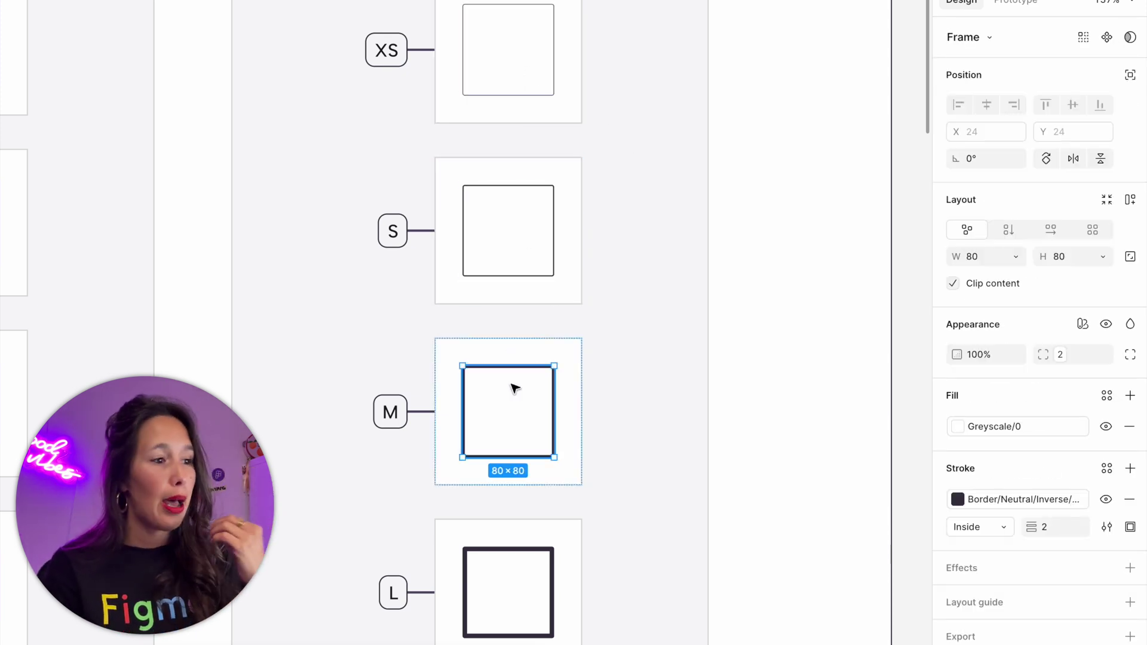
scroll(511, 389, down, 2)
click(521, 510)
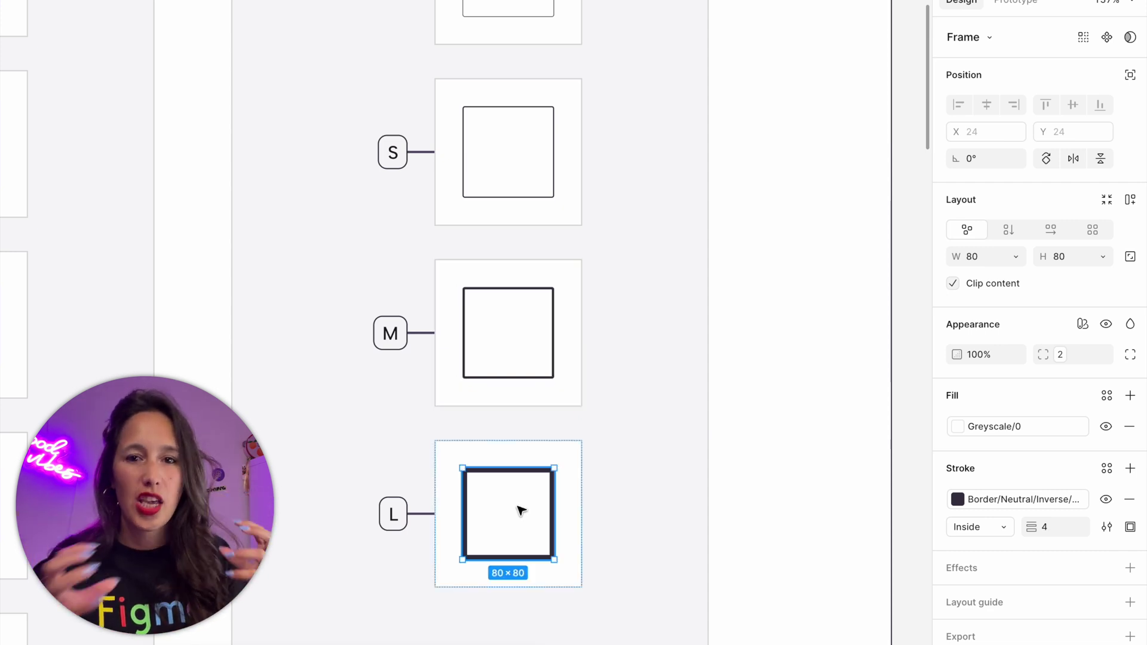
key(Escape)
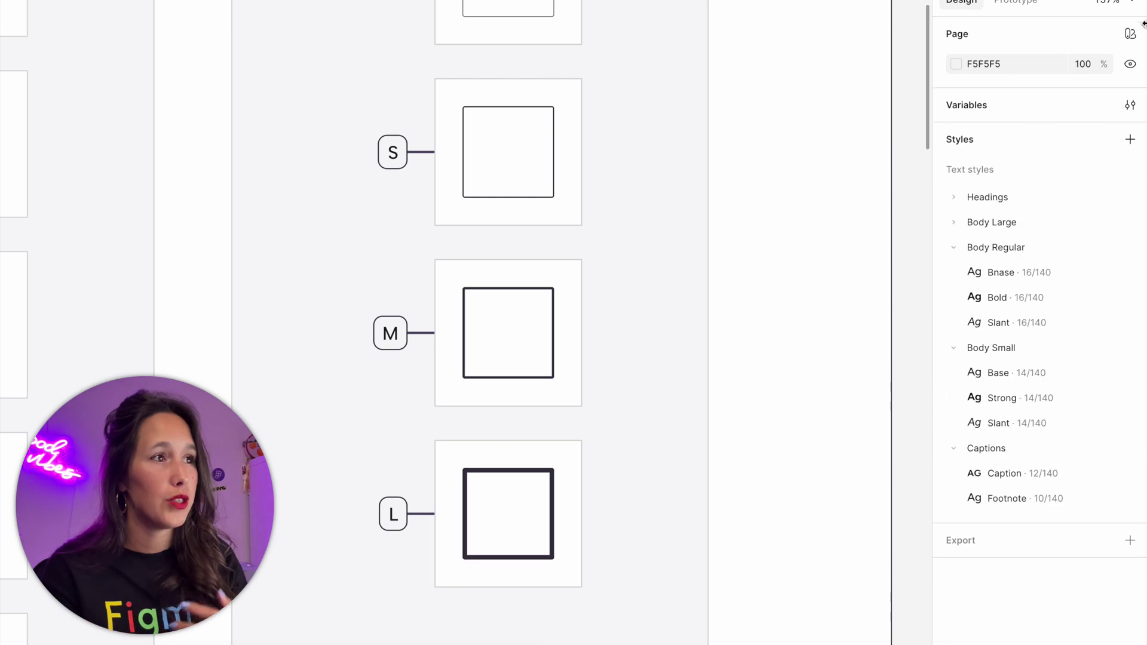
- Create a new variable collection named Stroke Width
click(1130, 105)
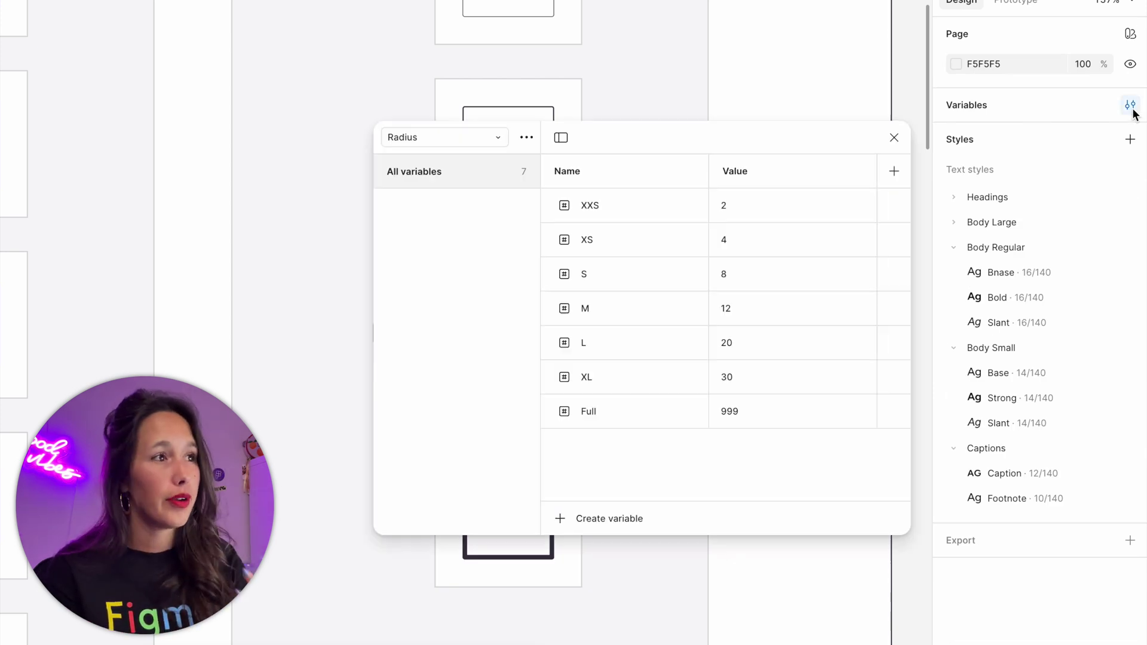
click(527, 137)
click(528, 227)
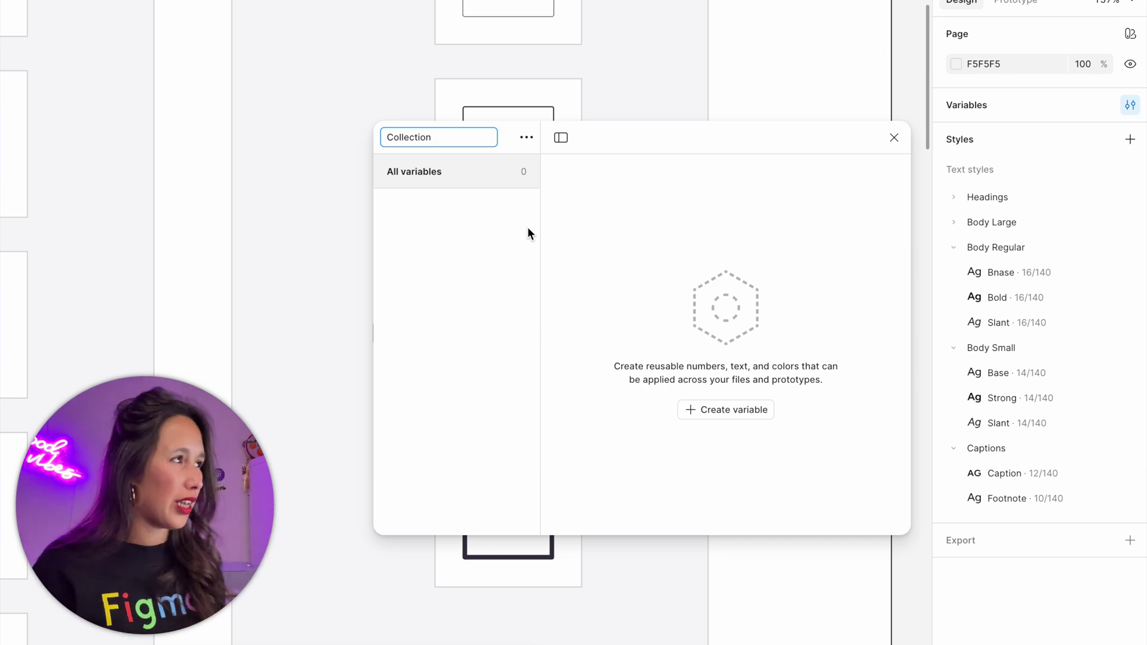
key(ctrl+a)
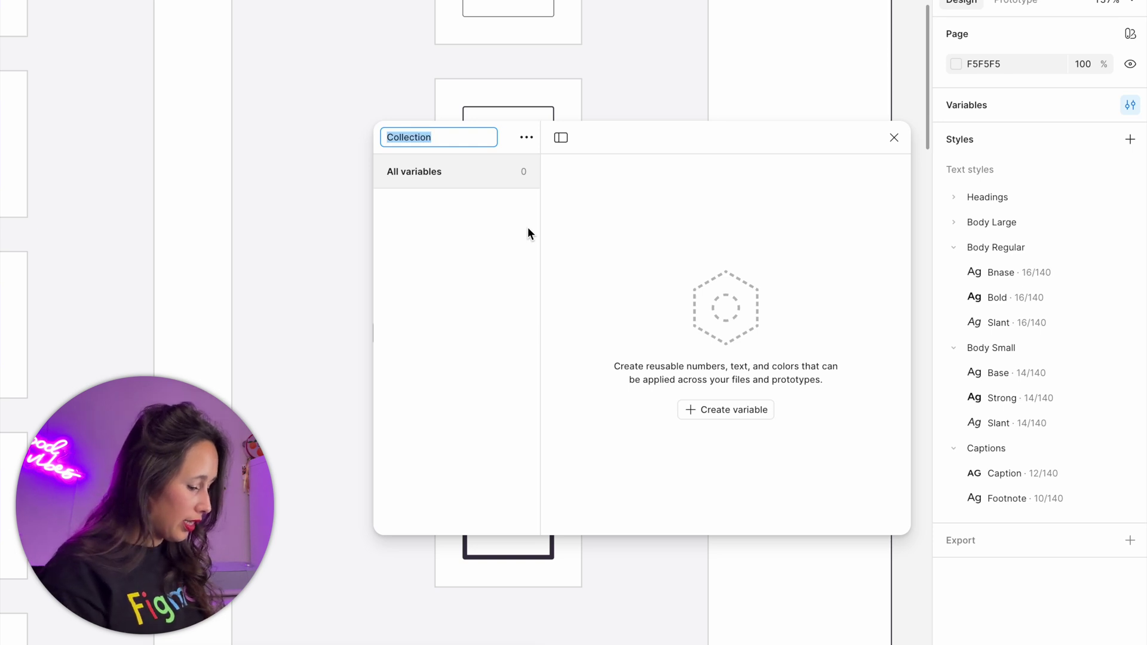
text(Stroke)
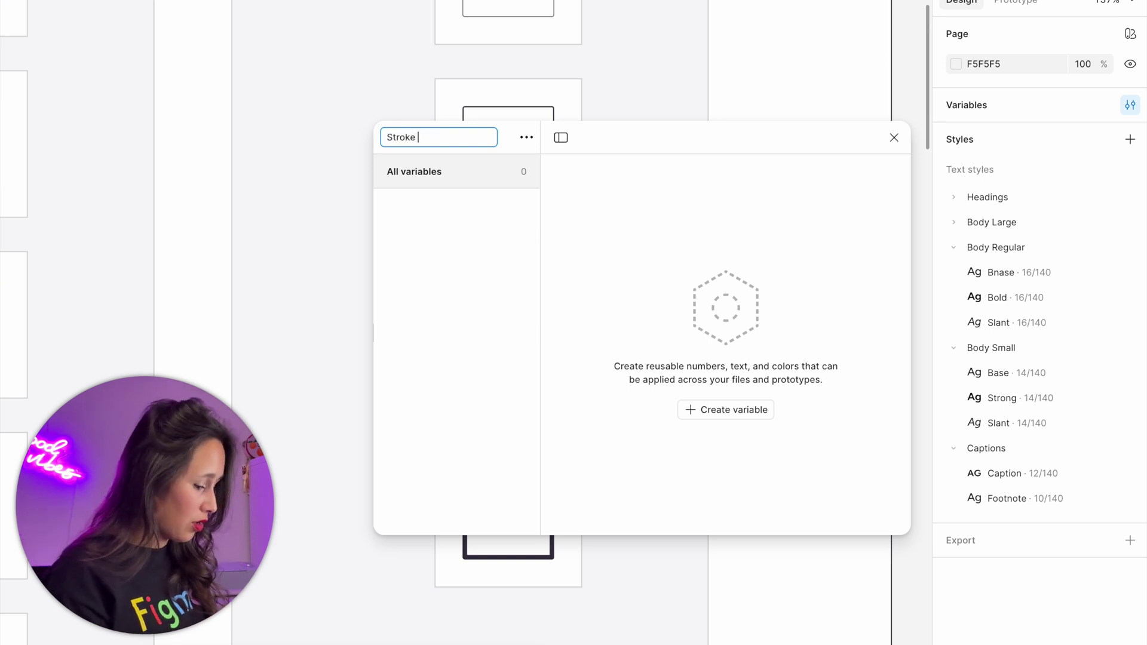
text( Width)
key(Return)
- Add number variables XS = 0.5 and S = 1
click(744, 409)
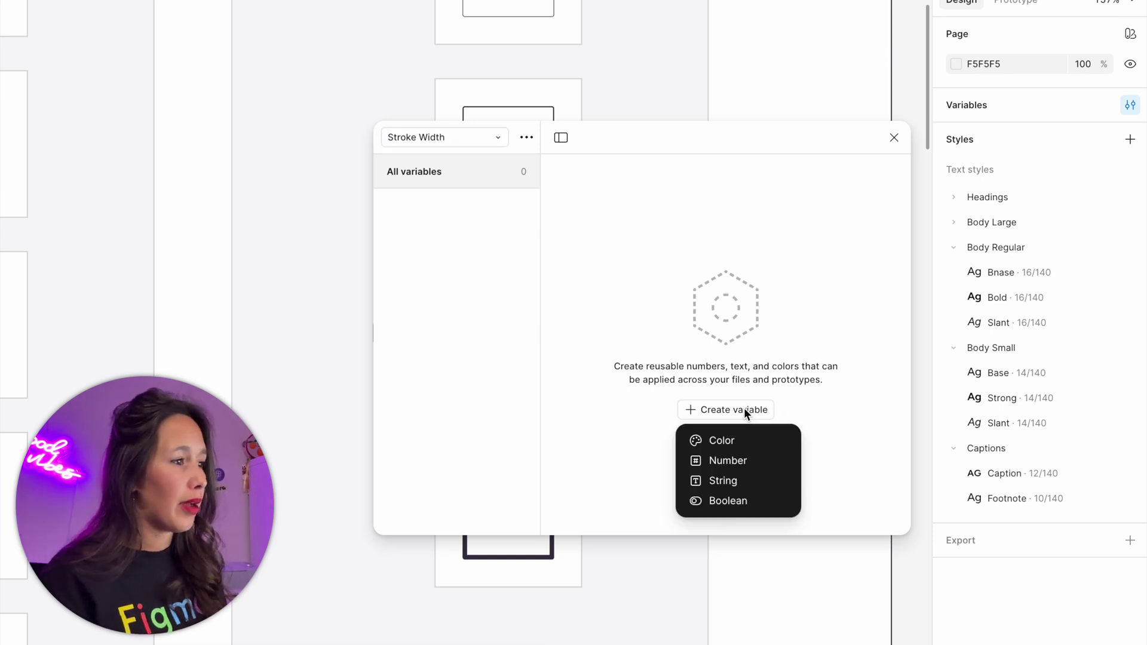
click(743, 464)
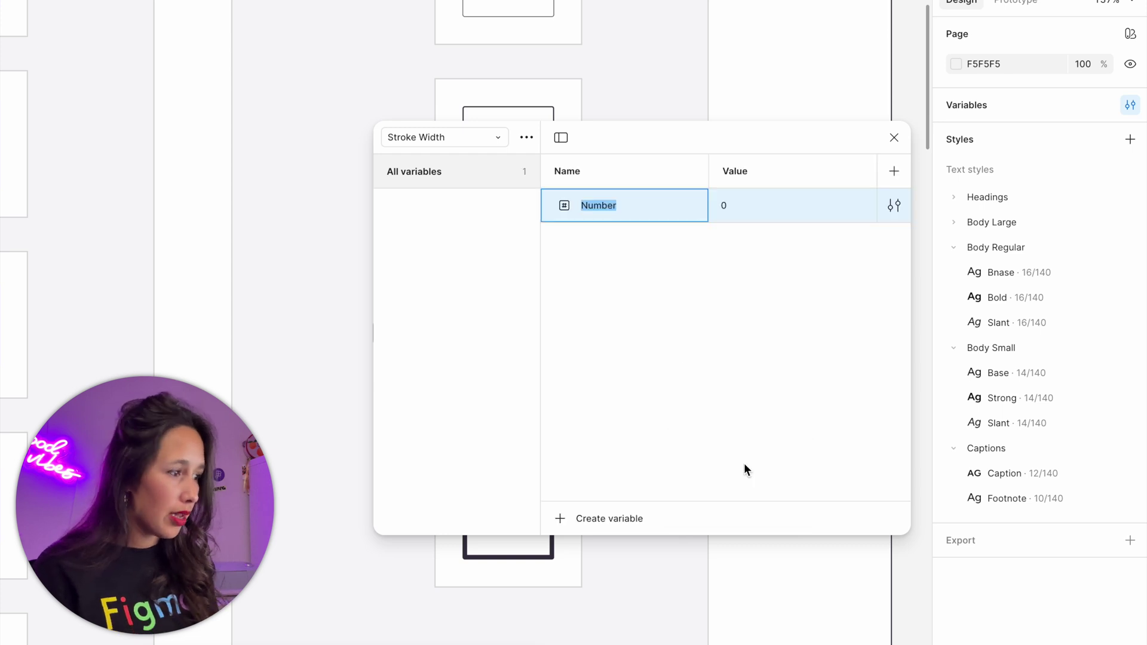
text(XS)
key(Tab)
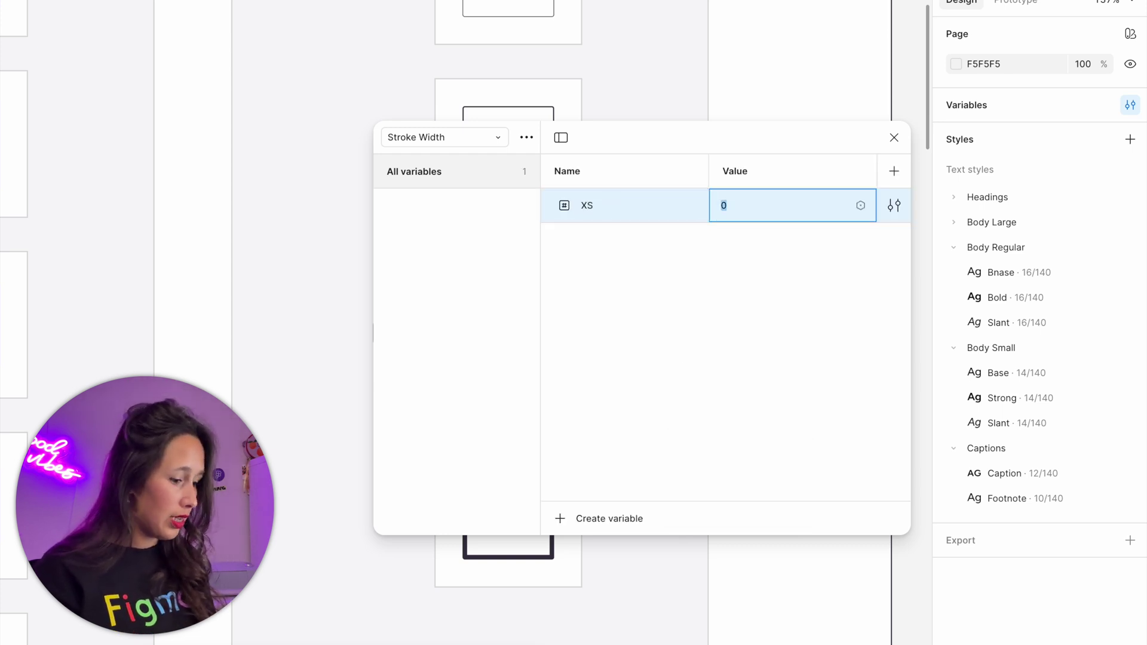
text(0.5)
key(Return)
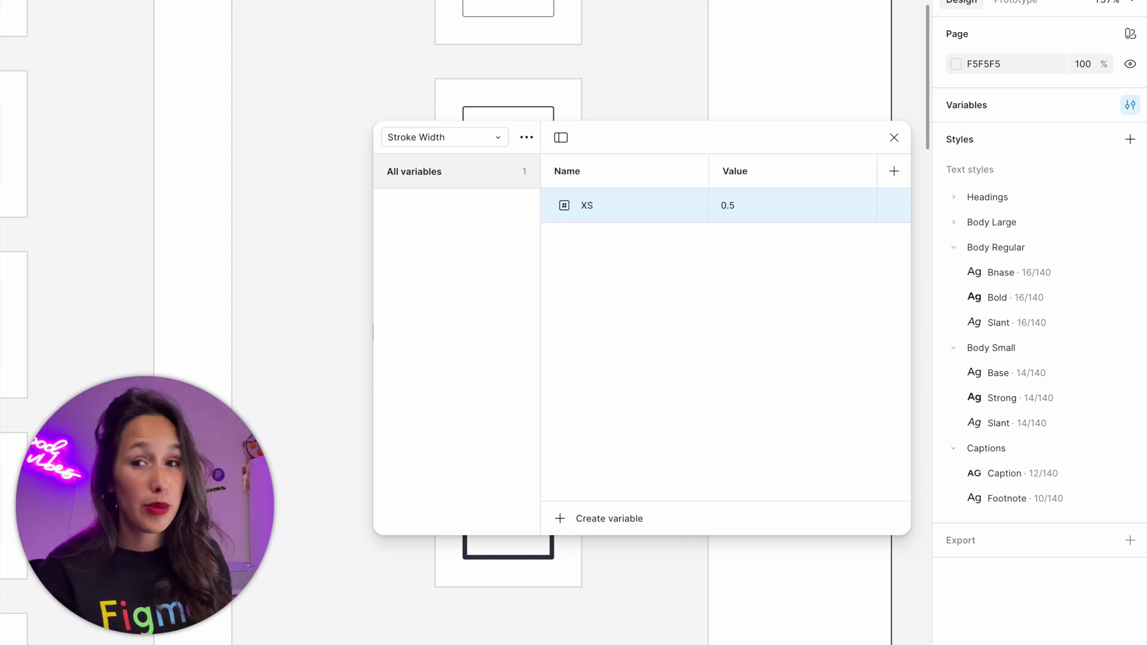
key(ctrl+d)
text(S)
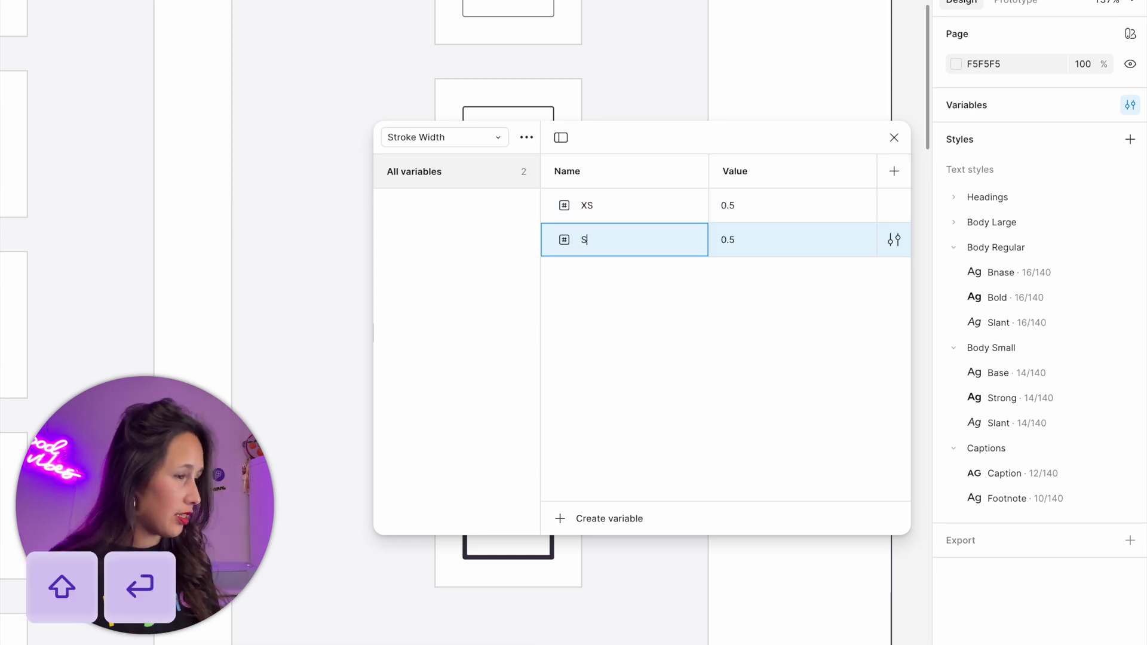
key(Return)
text(1)
key(shift+Return)
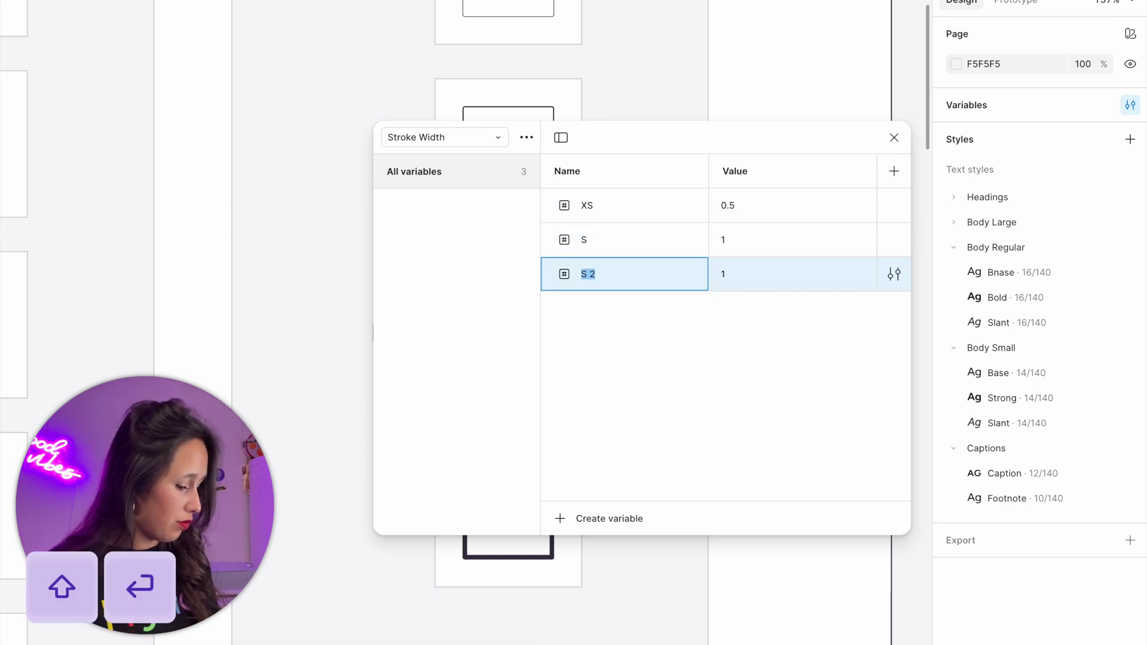
- Add number variables M = 2 and L = 4
text(M)
key(Return)
text(2)
key(shift+Return)
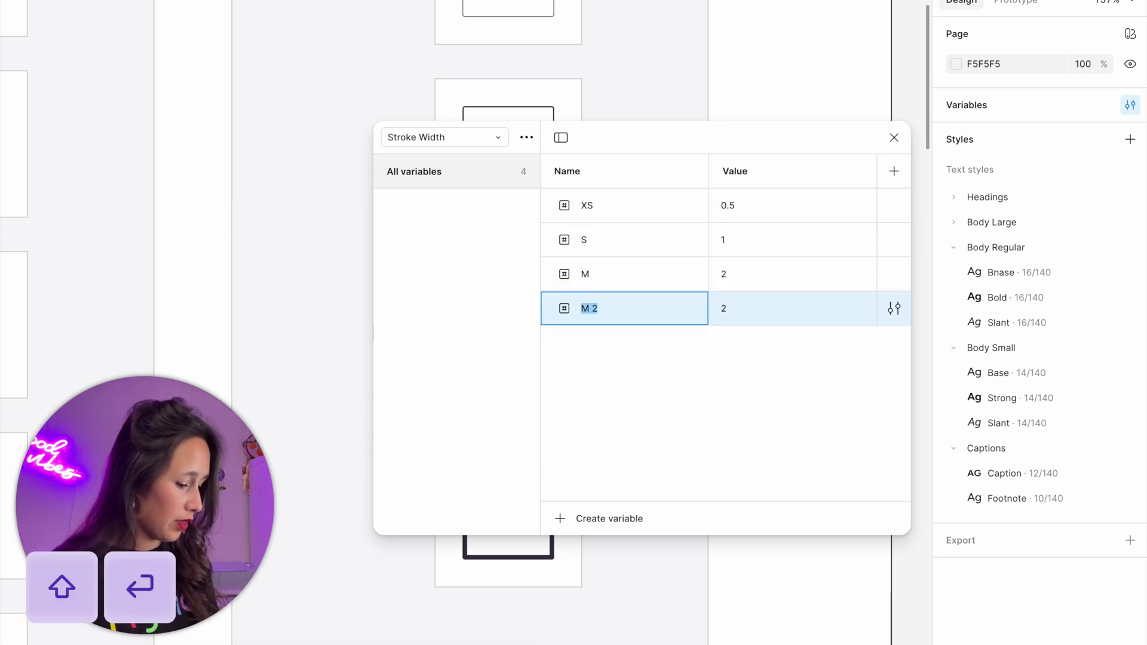
text(L)
key(Return)
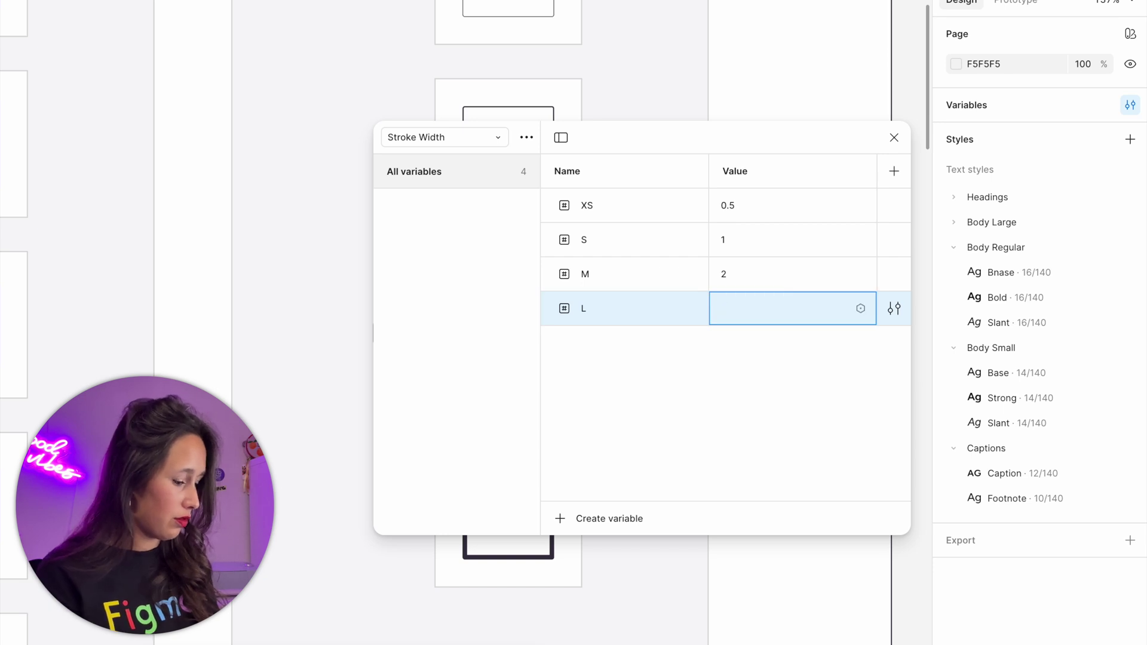
text(4)
key(Return)
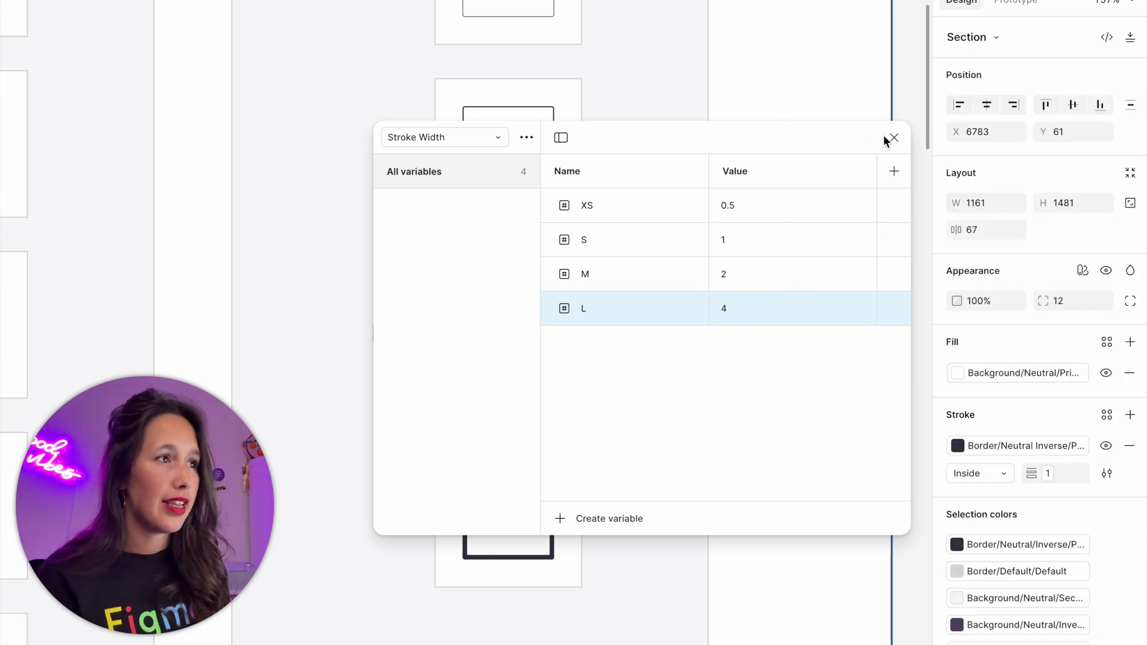
- Close the variables window and bind the XS and S frames' stroke weight to their Stroke Width variables
click(894, 137)
click(547, 11)
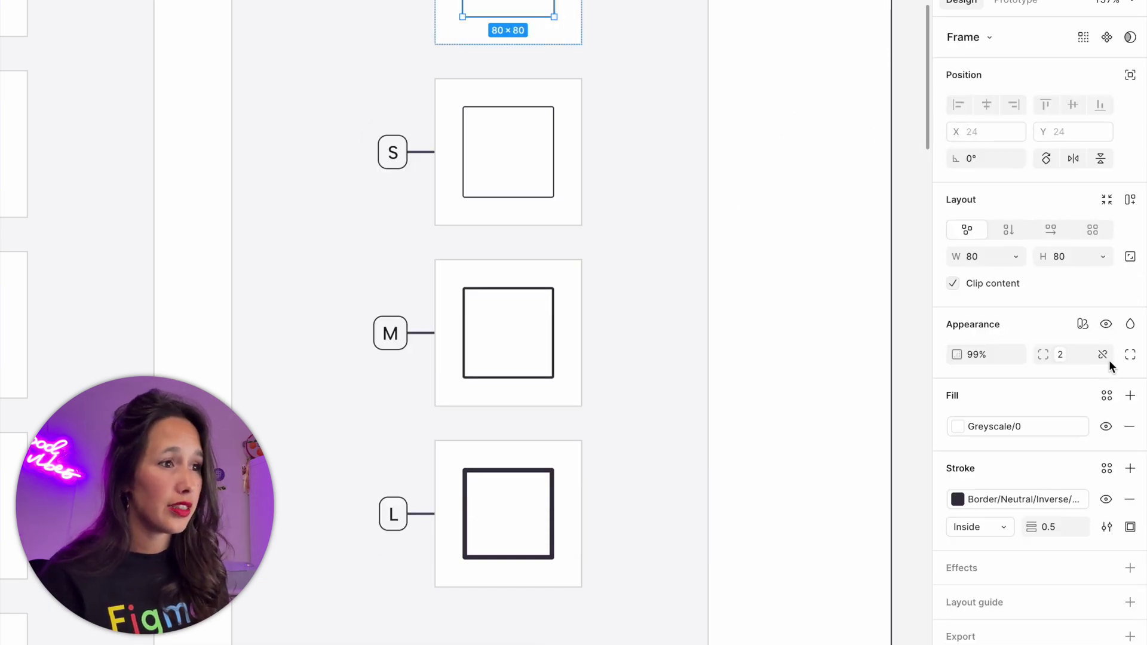
click(1080, 525)
click(1052, 590)
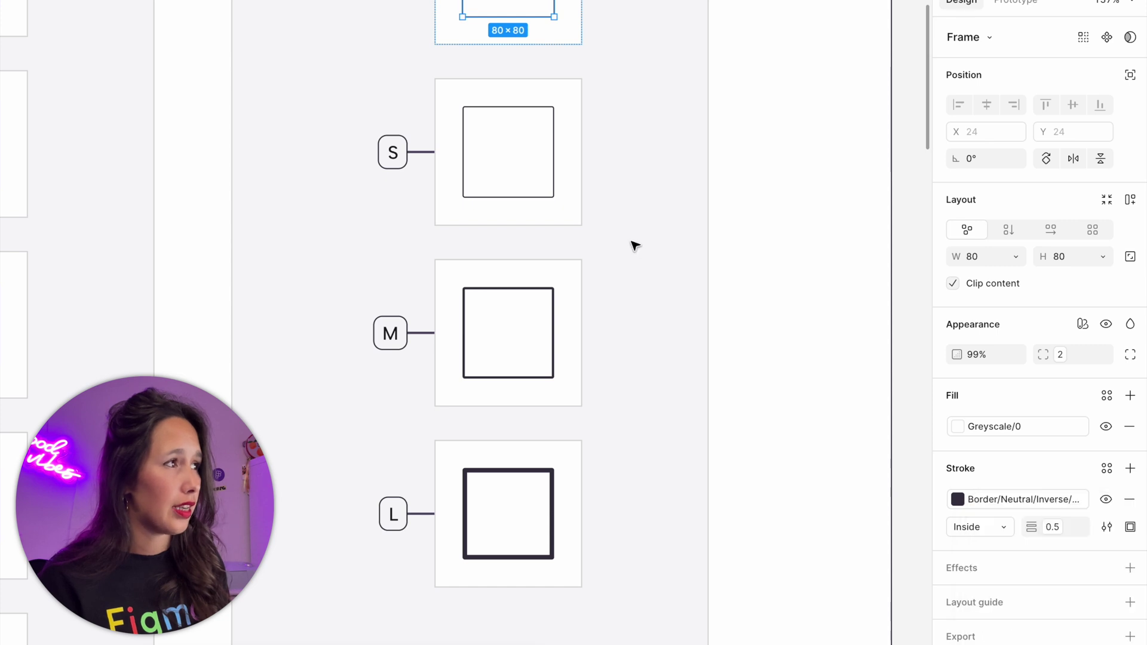
click(520, 199)
click(1081, 525)
click(1023, 618)
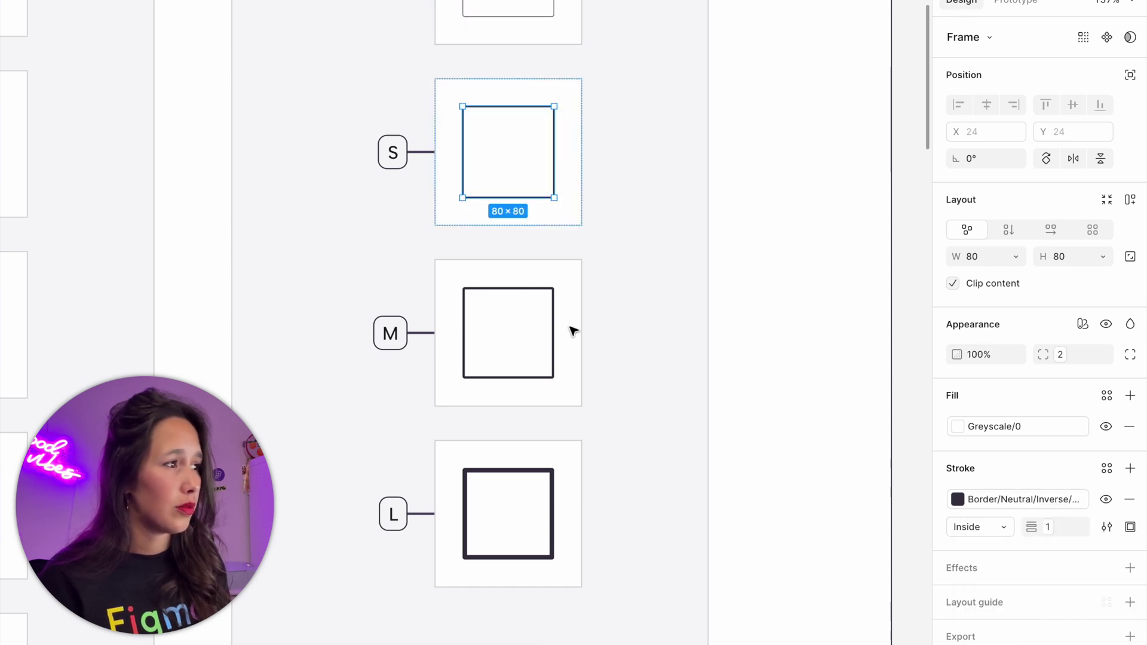
- Bind the M and L frames' stroke weight to their Stroke Width variables and deselect
click(542, 308)
scroll(617, 310, left, 5)
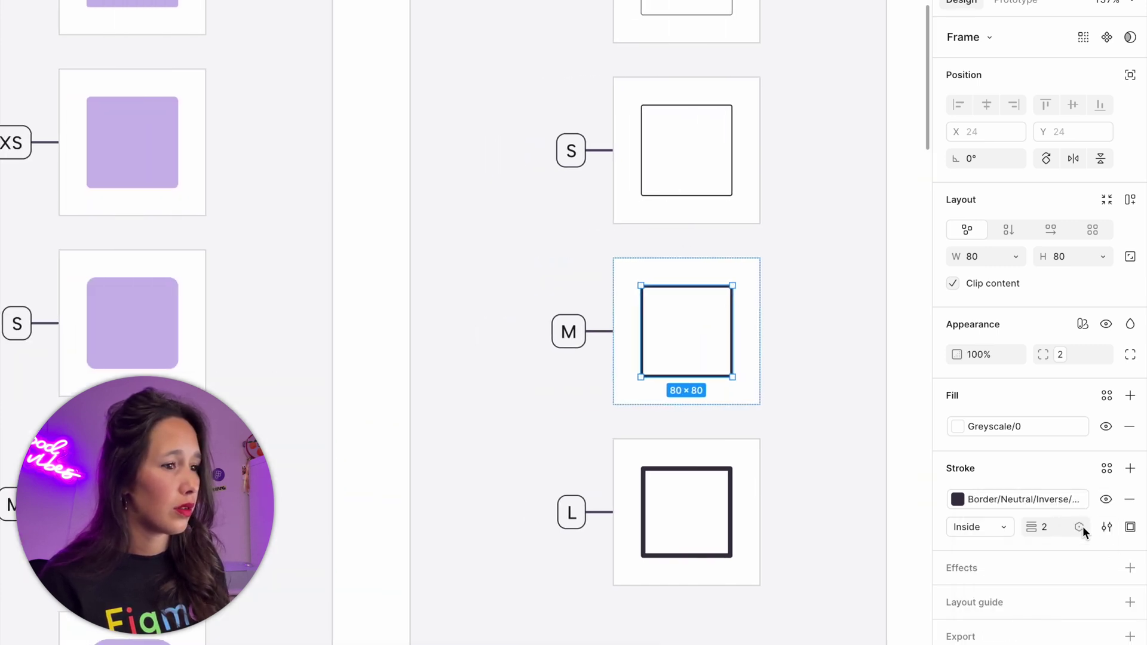
click(1082, 526)
click(1016, 634)
click(700, 495)
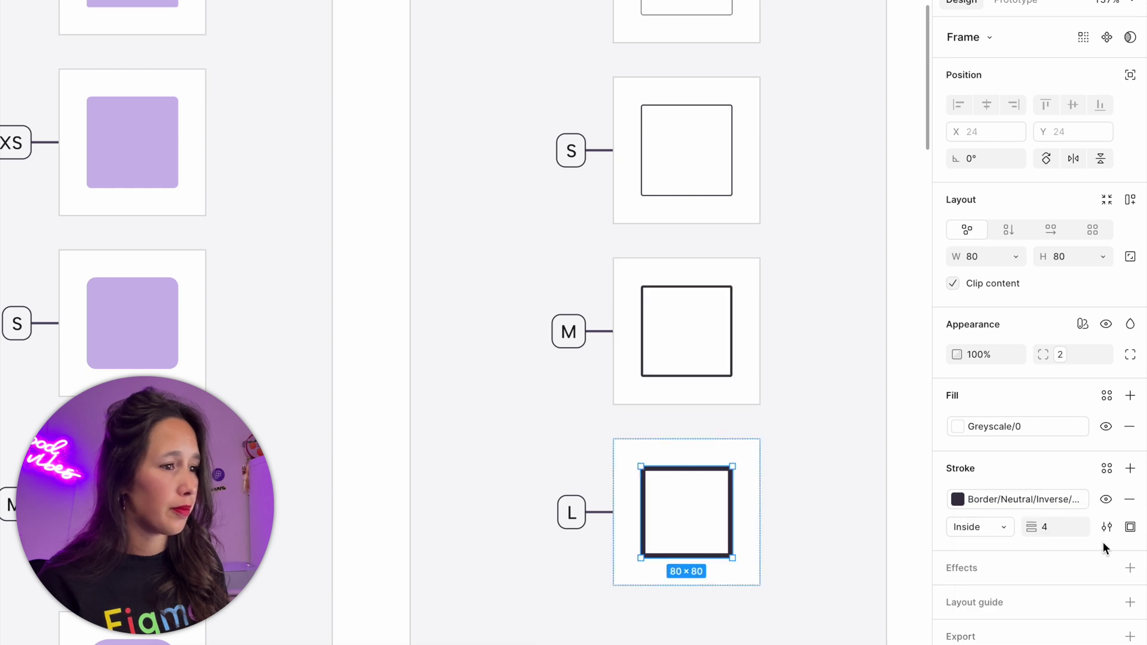
click(1078, 526)
click(886, 535)
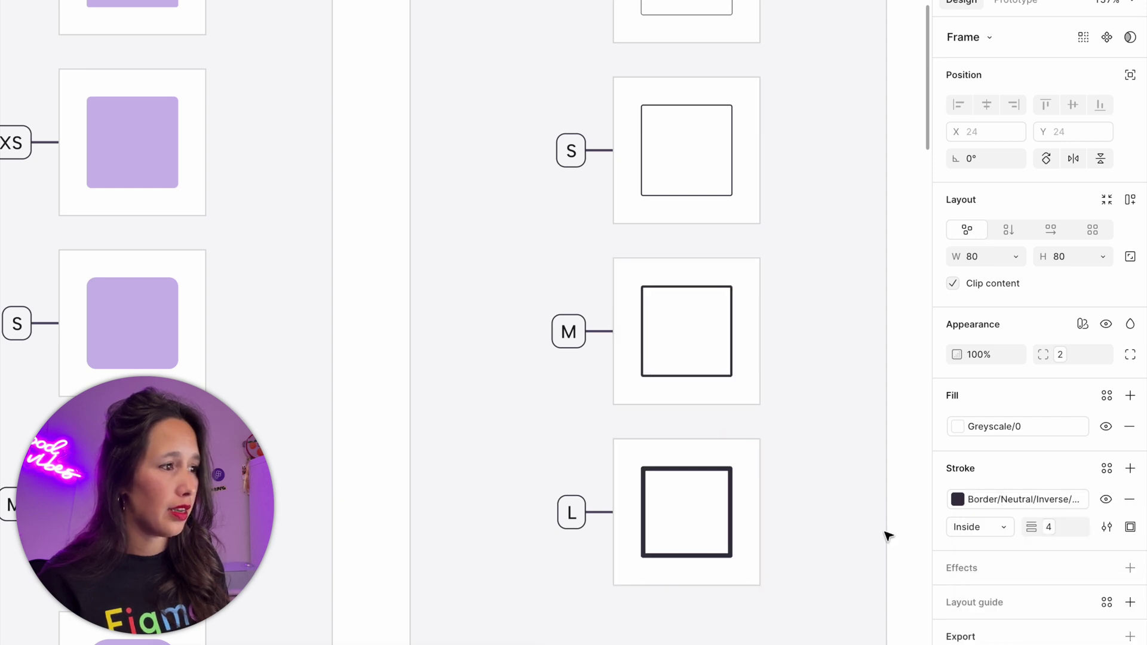